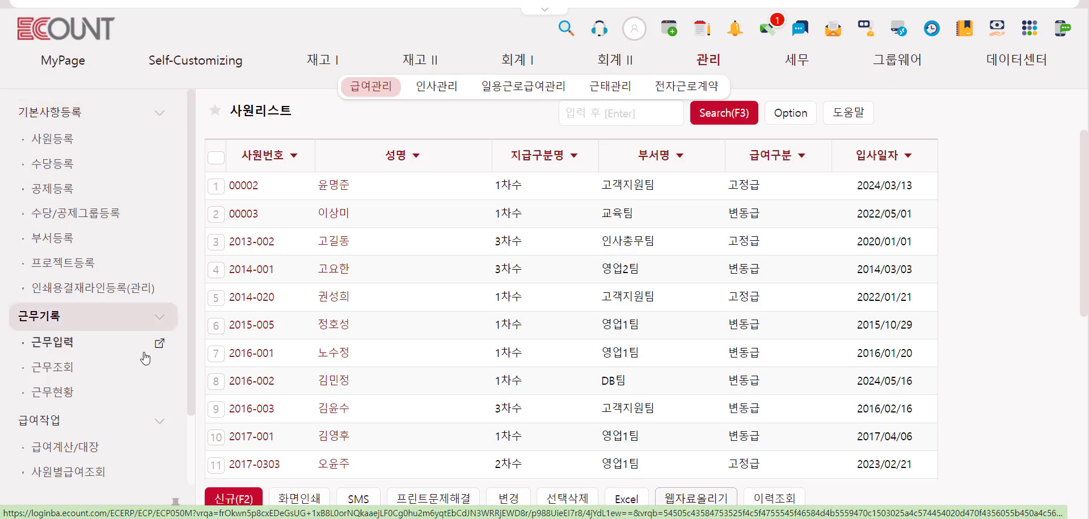
- View the new employee registration form and the web data upload form (웹자료올리기) from the employee list, closing each one
{"action": "left_click", "coordinate": [221, 498]}
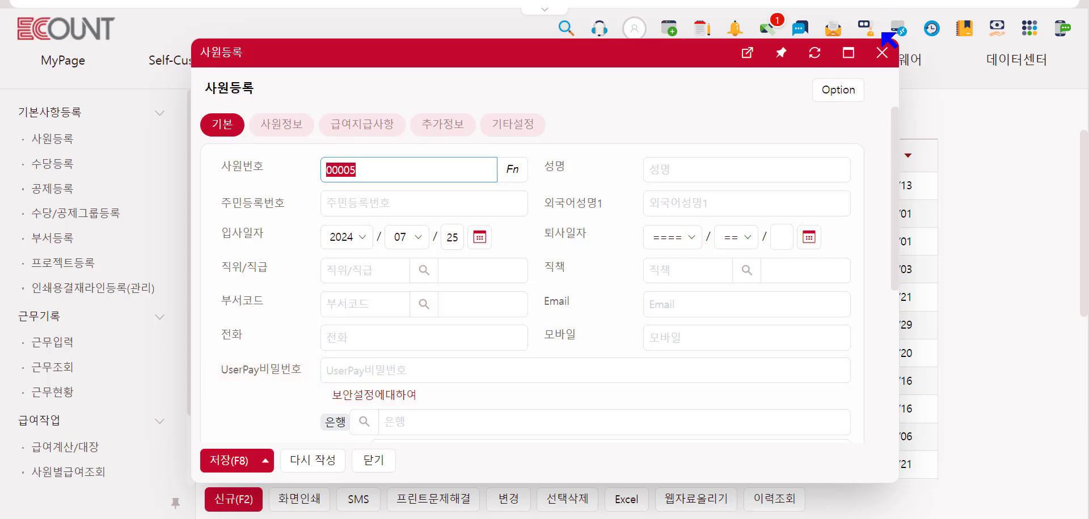
{"action": "left_click", "coordinate": [882, 53]}
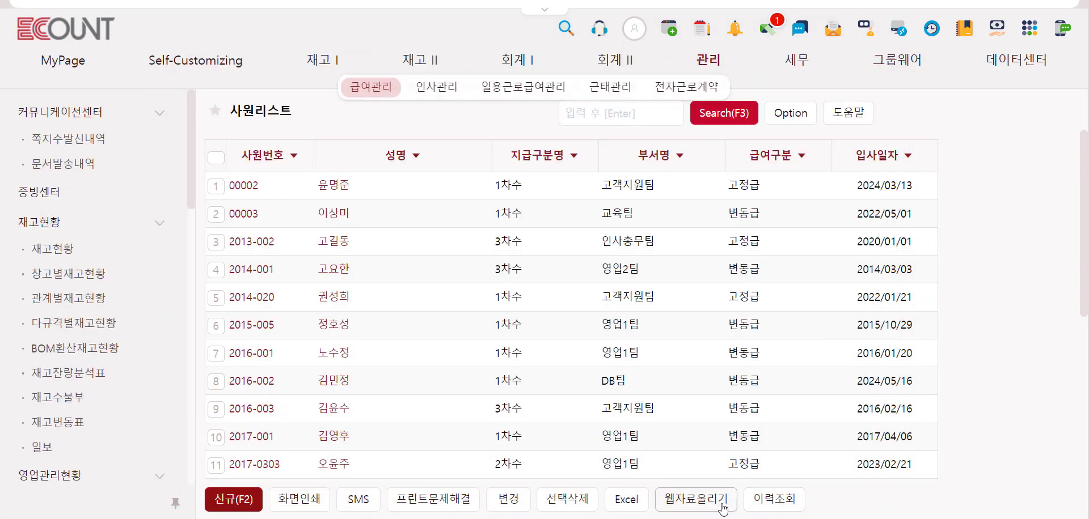
{"action": "left_click", "coordinate": [721, 500]}
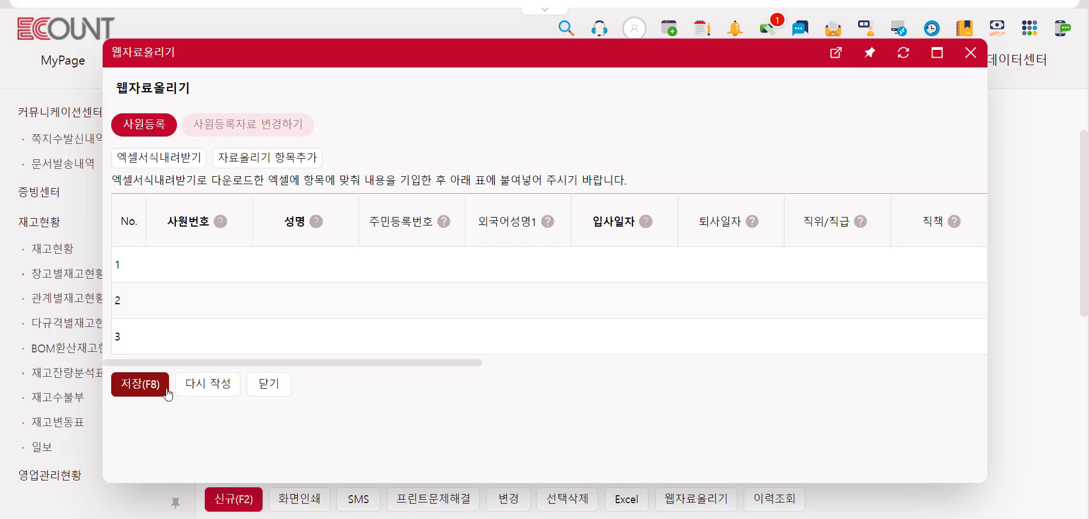
{"action": "left_click", "coordinate": [259, 393]}
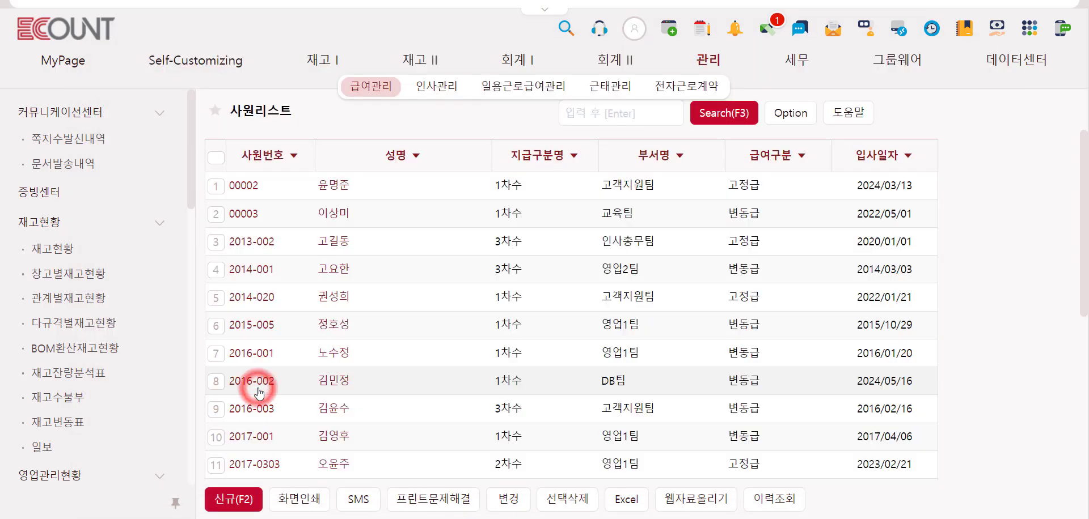
- Start a new employee registration and enter the employee's name and resident registration number
{"action": "left_click", "coordinate": [232, 499]}
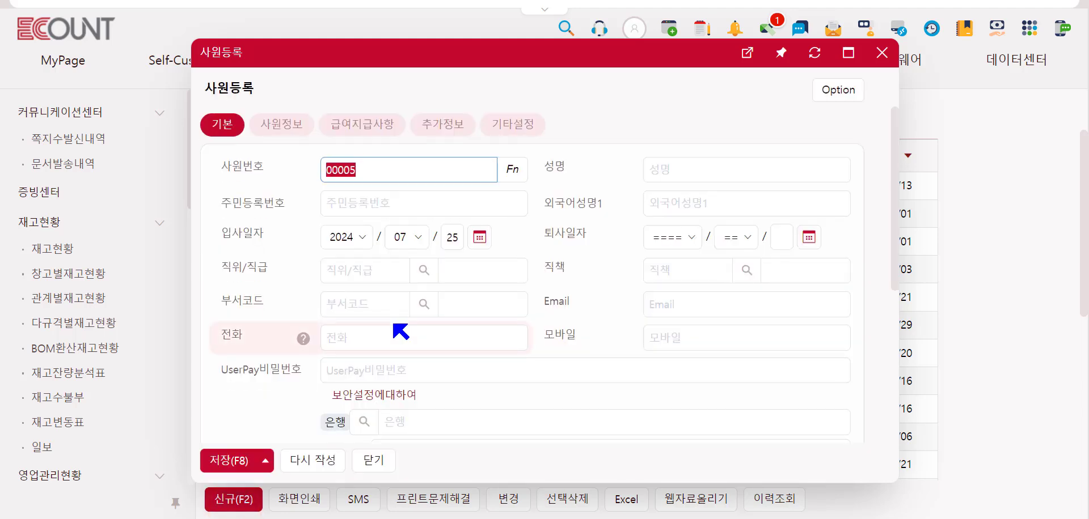
{"action": "left_click", "coordinate": [753, 119]}
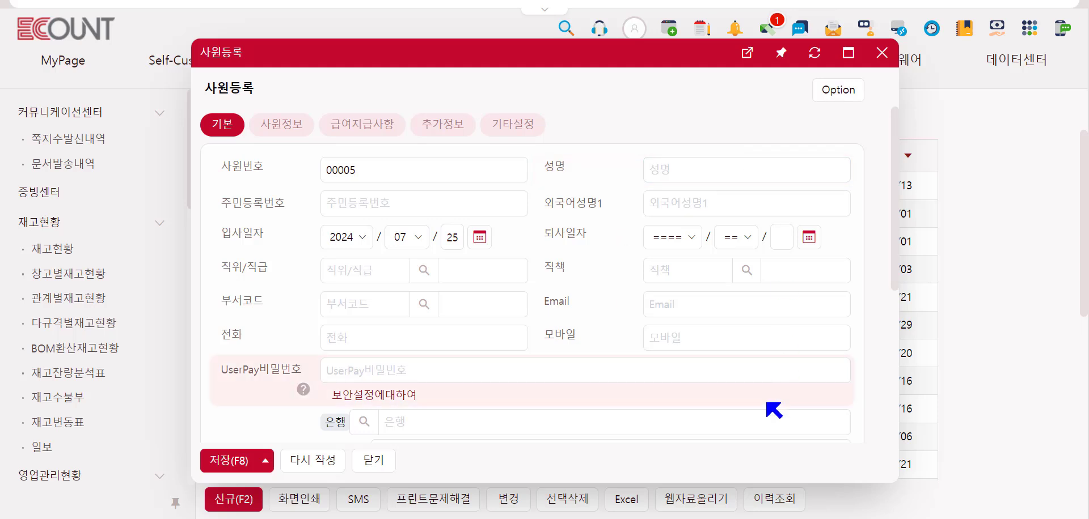
{"action": "left_click", "coordinate": [828, 98]}
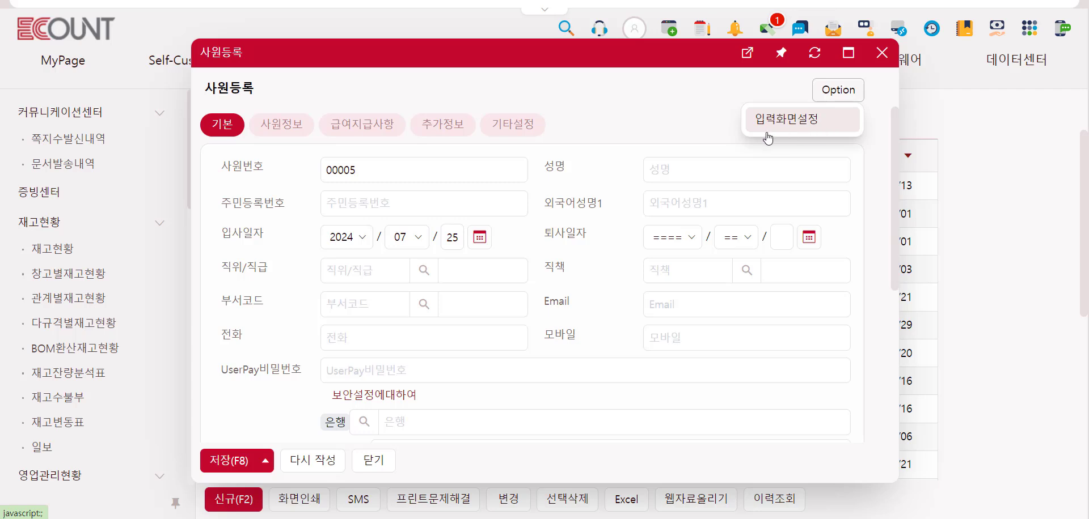
{"action": "left_click", "coordinate": [657, 402]}
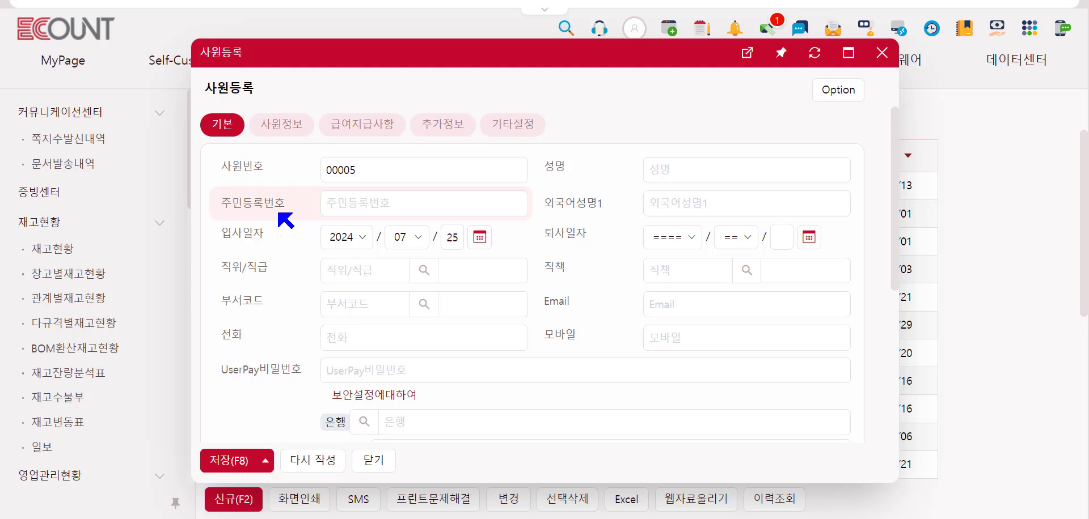
{"action": "left_click", "coordinate": [692, 168]}
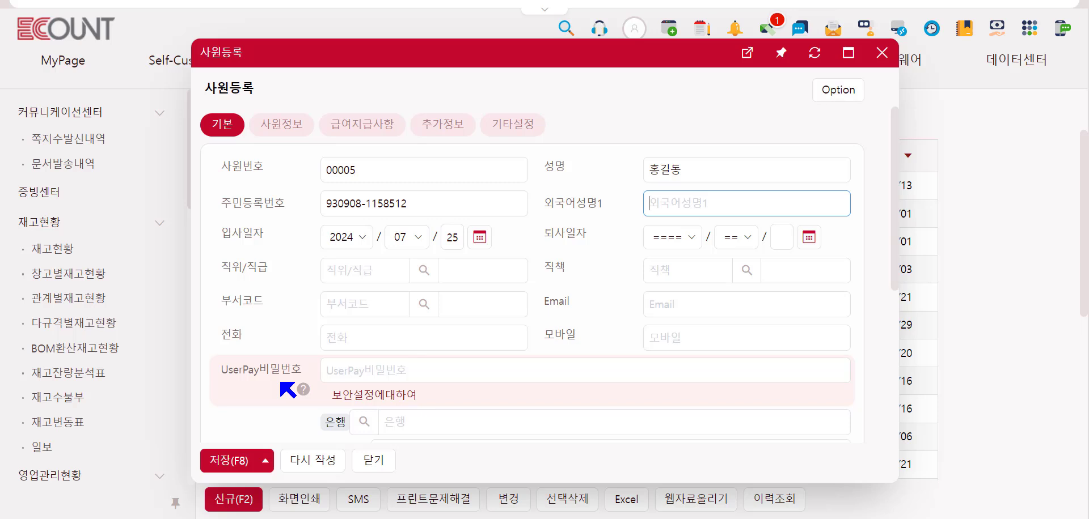
- In the UserPay settings, set usage to 사용, assign USERPAY GROUP as the UserPay group, and save
{"action": "left_click", "coordinate": [304, 389]}
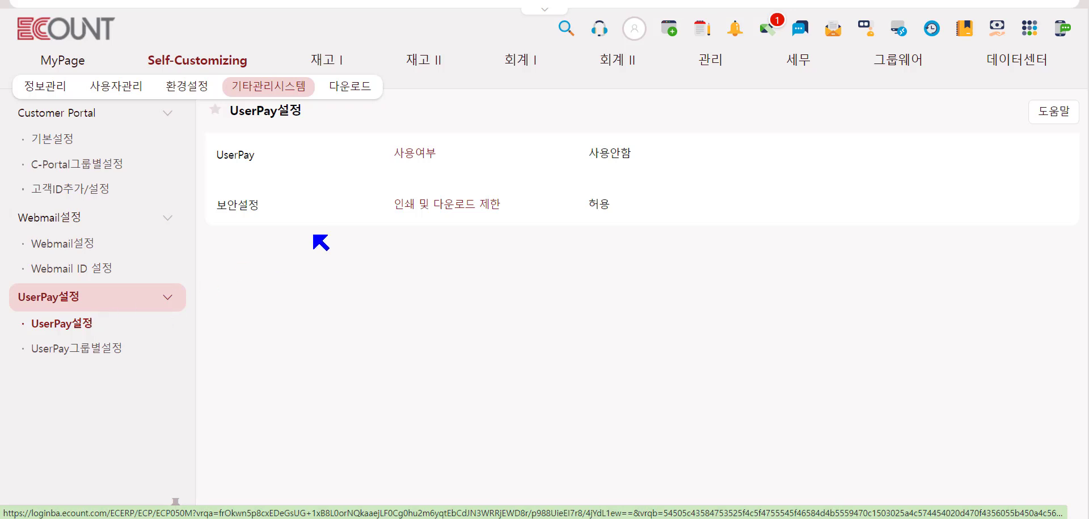
{"action": "left_click", "coordinate": [403, 162]}
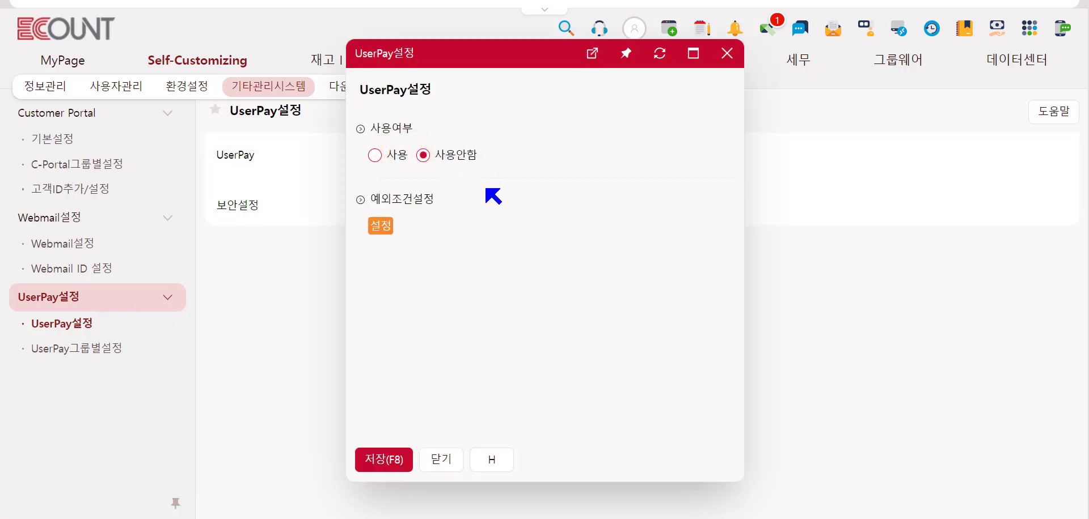
{"action": "left_click", "coordinate": [396, 157]}
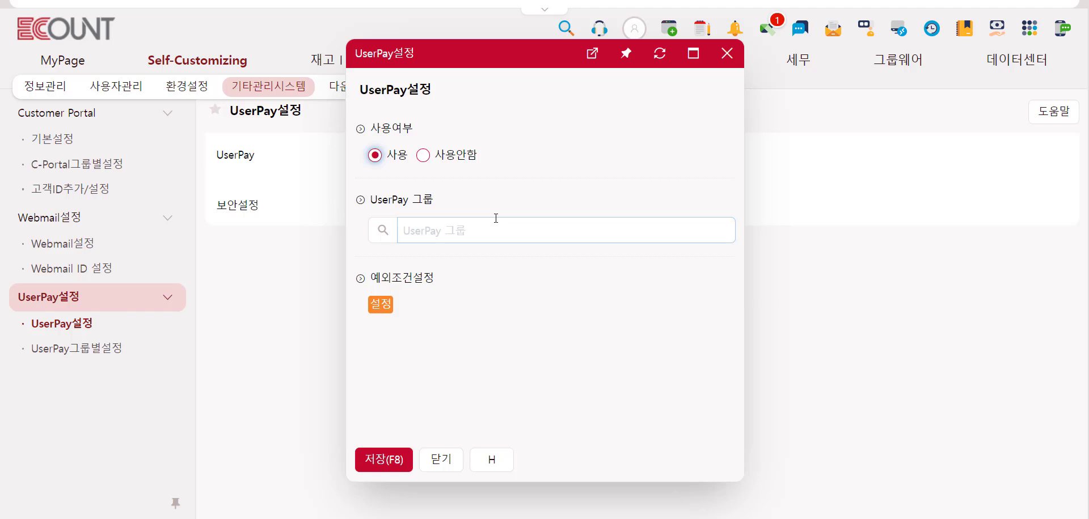
{"action": "left_click", "coordinate": [381, 231]}
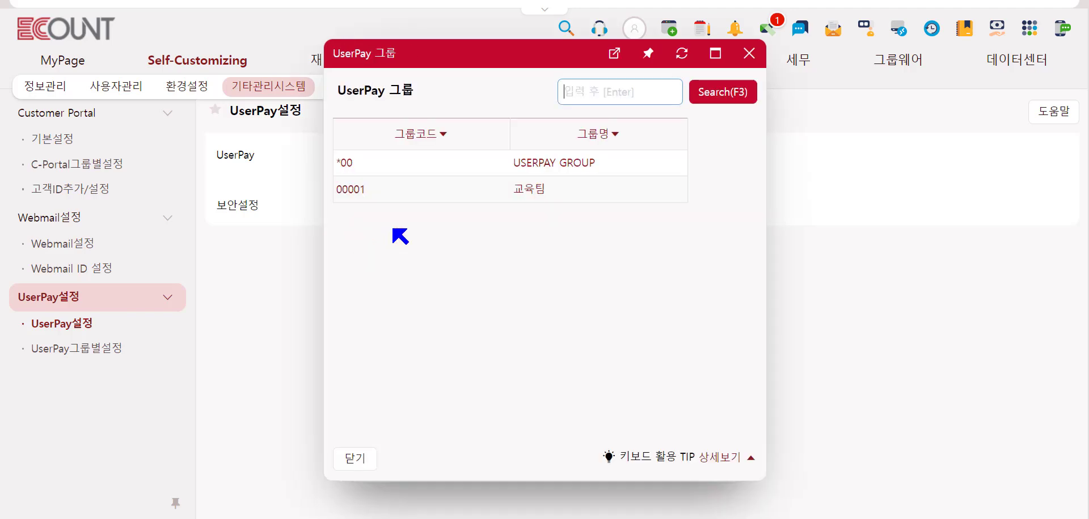
{"action": "left_click", "coordinate": [553, 165]}
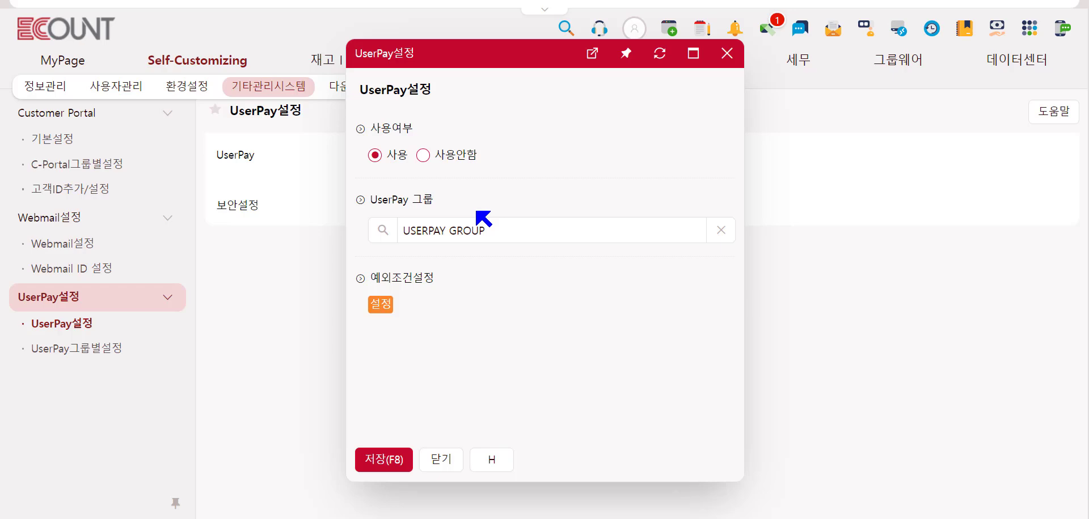
{"action": "left_click", "coordinate": [384, 457]}
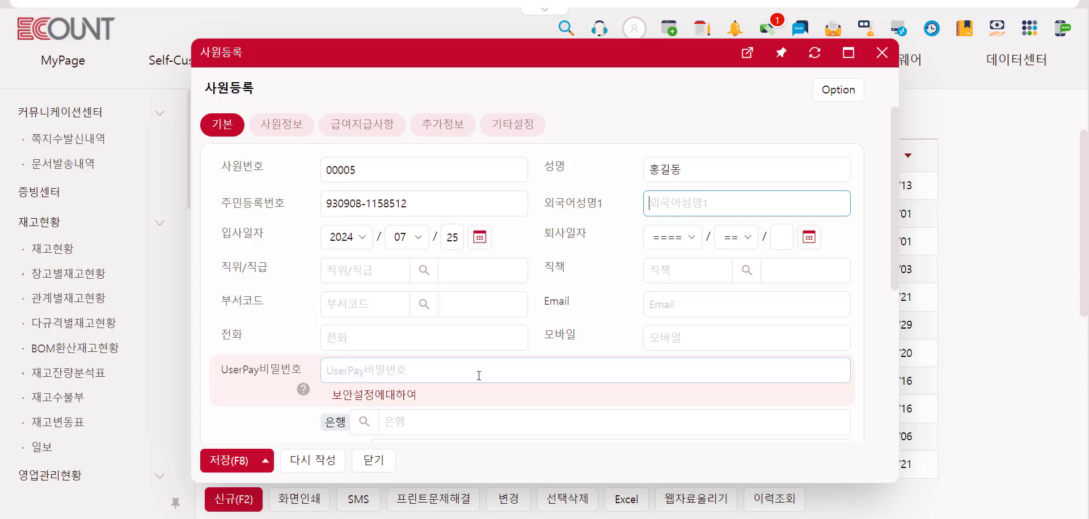
- Enter the UserPay password in the employee registration form
{"action": "left_click", "coordinate": [478, 376]}
{"action": "left_click", "coordinate": [469, 345]}
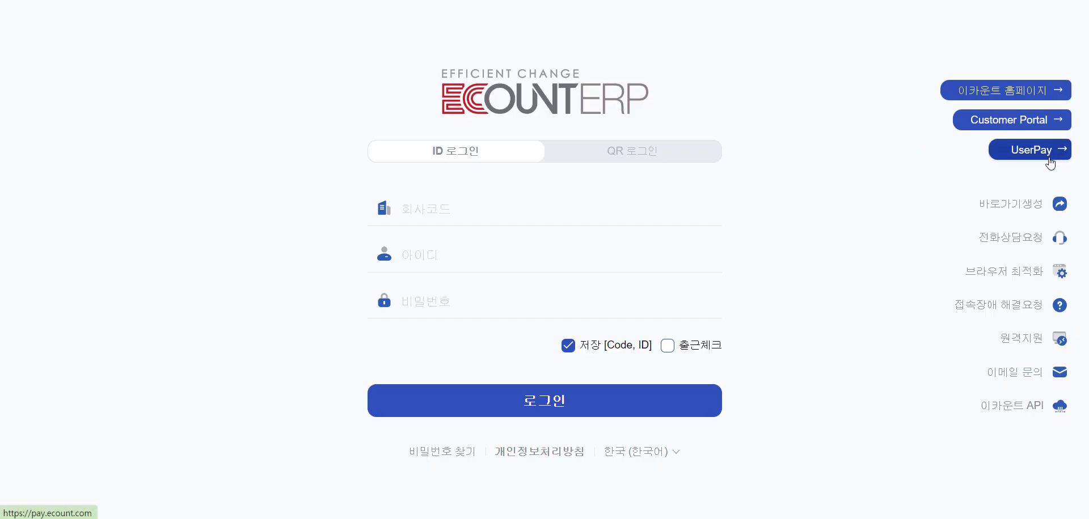
- Open the UserPay login page from the ERP login page and examine its company code, ID and password fields
{"action": "left_click", "coordinate": [1027, 152]}
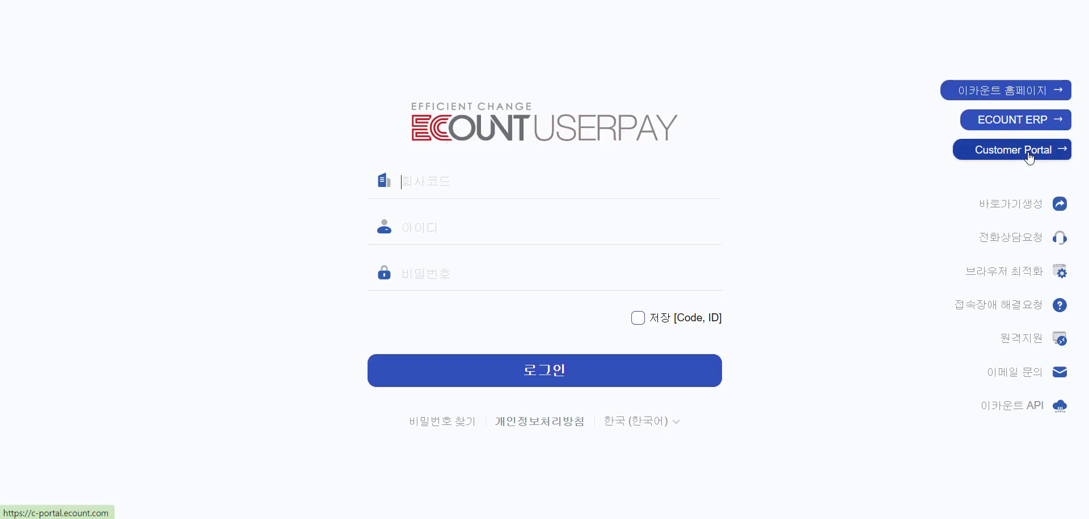
{"action": "left_click", "coordinate": [454, 185]}
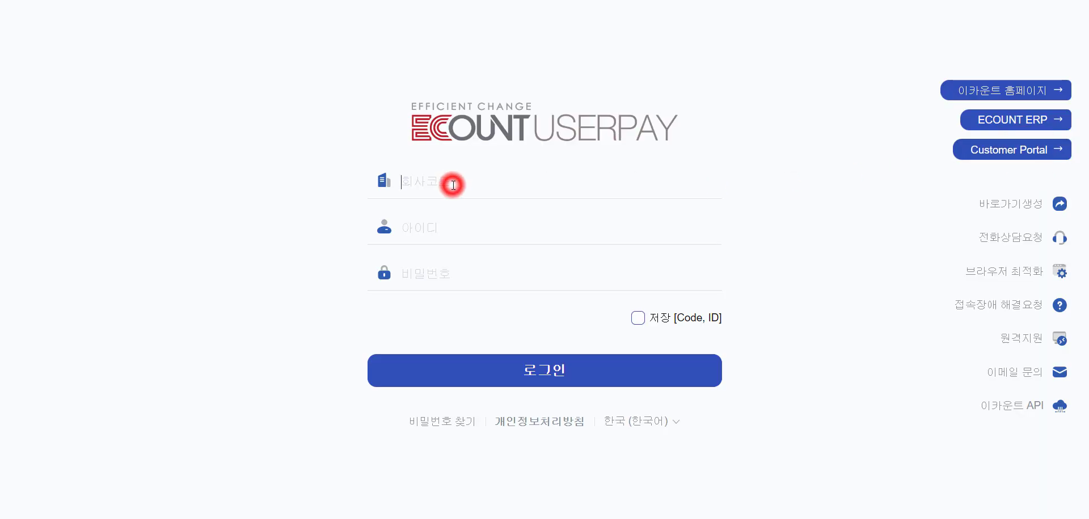
{"action": "left_click", "coordinate": [450, 236]}
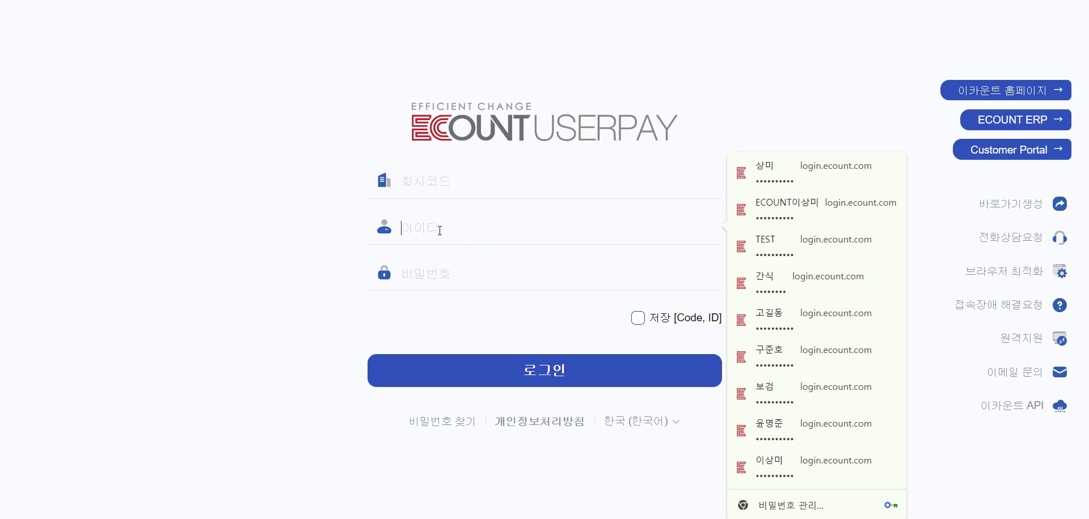
{"action": "left_click", "coordinate": [431, 274]}
{"action": "left_click", "coordinate": [530, 369]}
{"action": "left_click", "coordinate": [530, 374]}
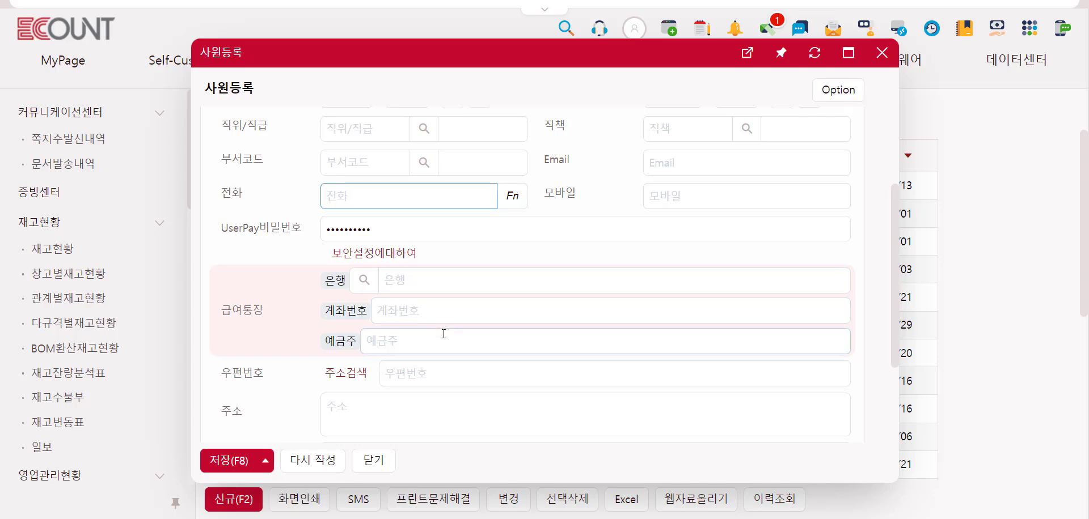
- In the employee form's input screen settings, name the additional text item 문자형식3 as 종교
{"action": "scroll", "coordinate": [443, 333], "scroll_direction": "up", "scroll_amount": 5}
{"action": "left_click", "coordinate": [443, 136]}
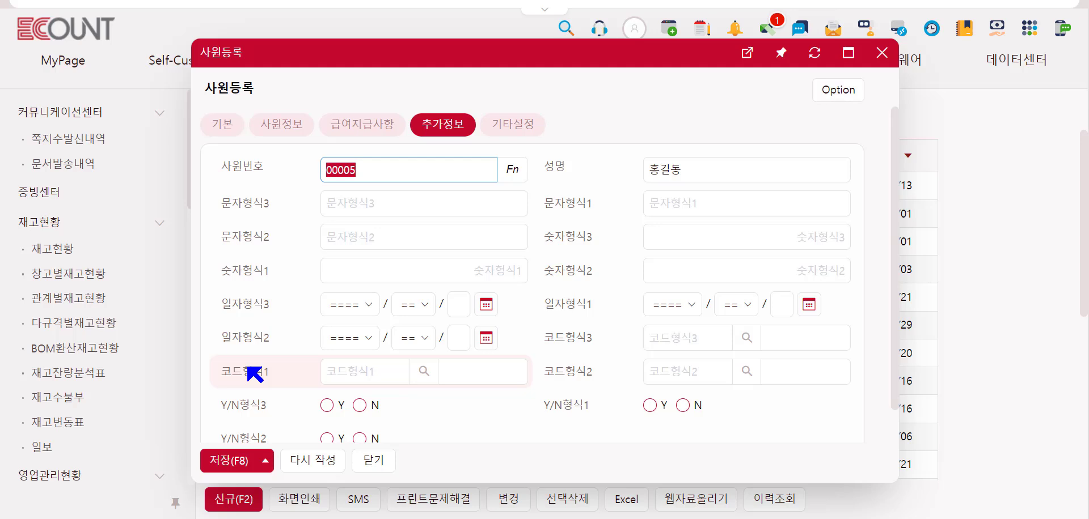
{"action": "left_click", "coordinate": [837, 94]}
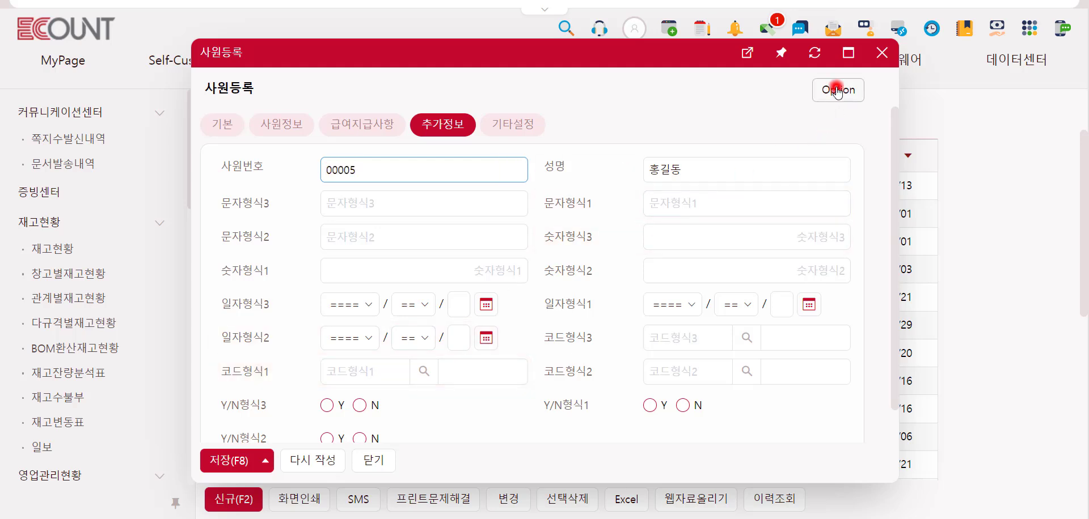
{"action": "left_click", "coordinate": [833, 116]}
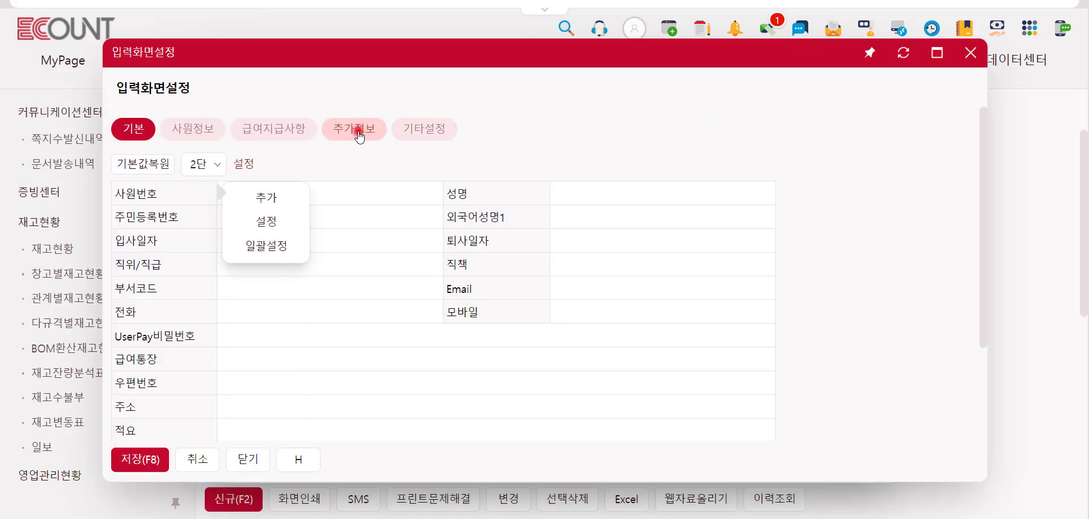
{"action": "left_click", "coordinate": [359, 134]}
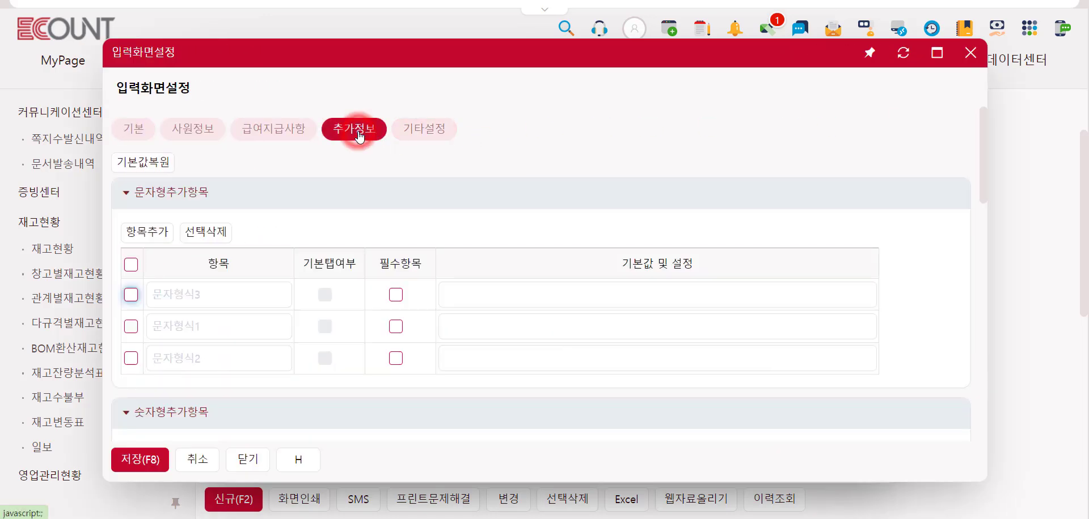
{"action": "left_click", "coordinate": [179, 289]}
{"action": "scroll", "coordinate": [193, 346], "scroll_direction": "down", "scroll_amount": 4}
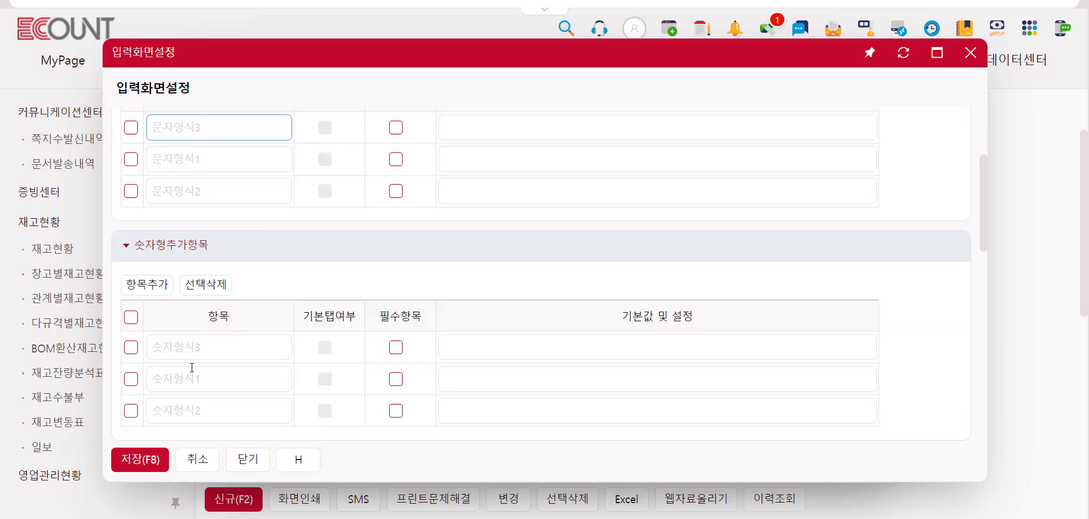
{"action": "left_click", "coordinate": [188, 304]}
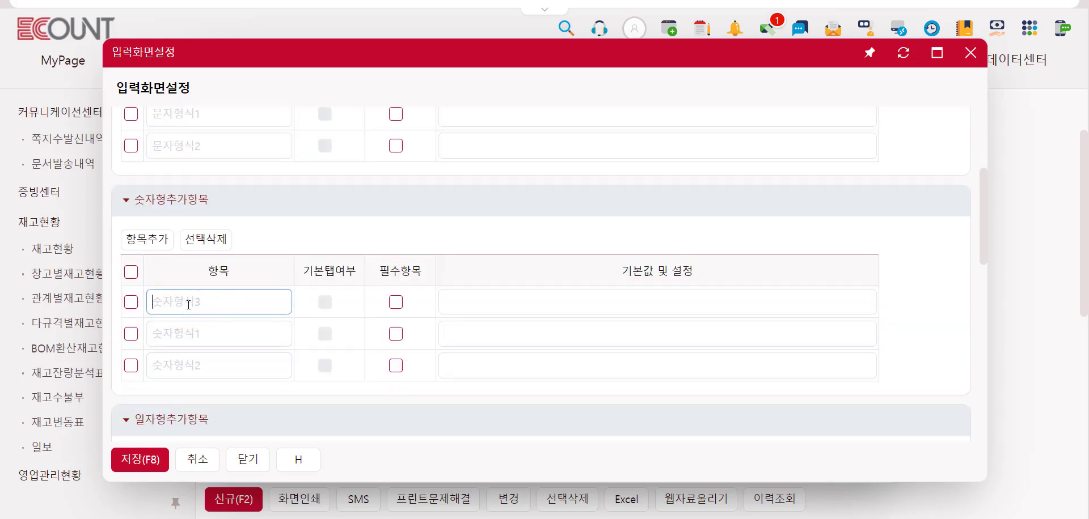
{"action": "scroll", "coordinate": [188, 304], "scroll_direction": "up", "scroll_amount": 2}
{"action": "left_click", "coordinate": [199, 156]}
{"action": "type", "text": "종교"}
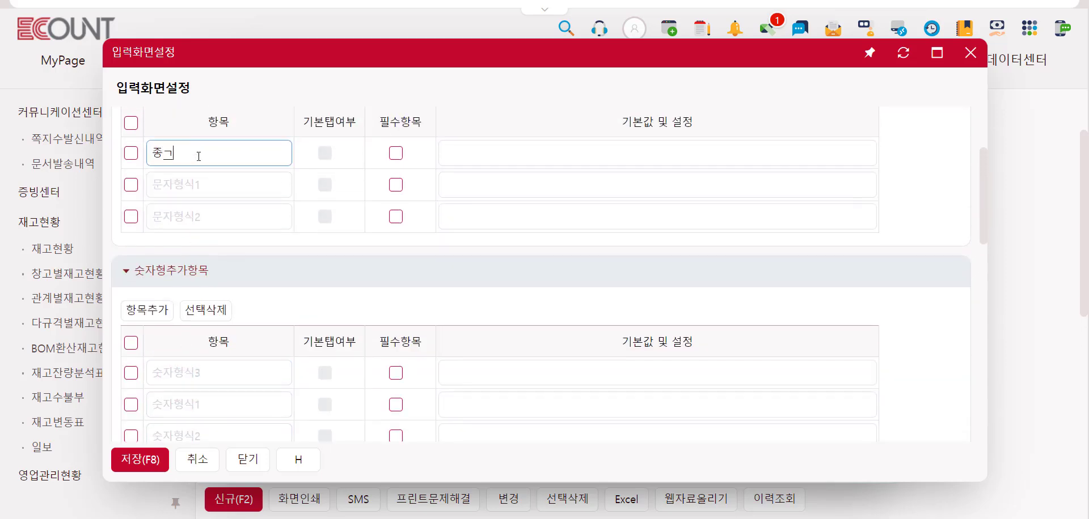
- Name the additional number item 숫자형식3 as 입사 시 희망연봉 and save the input screen settings
{"action": "left_click", "coordinate": [185, 374]}
{"action": "type", "text": "입사 시 희망연봉"}
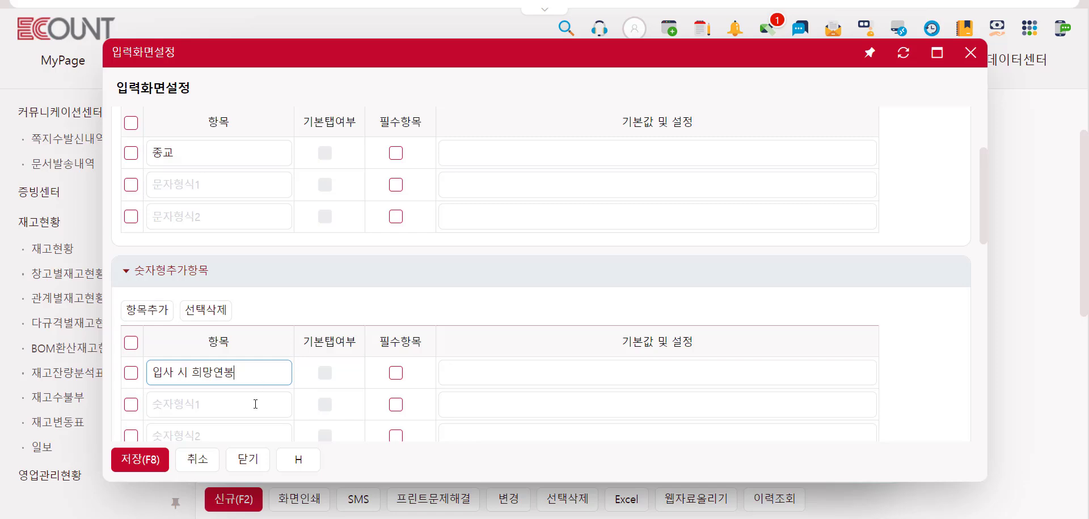
{"action": "left_click", "coordinate": [142, 462]}
{"action": "left_click", "coordinate": [414, 334]}
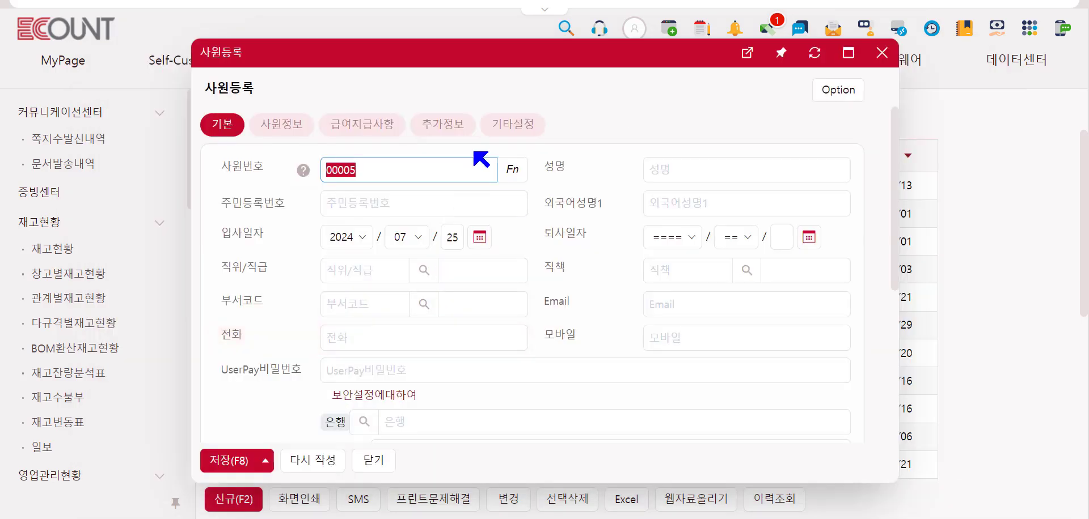
- Check the renamed items in the employee registration's additional information (추가정보)
{"action": "left_click", "coordinate": [444, 125]}
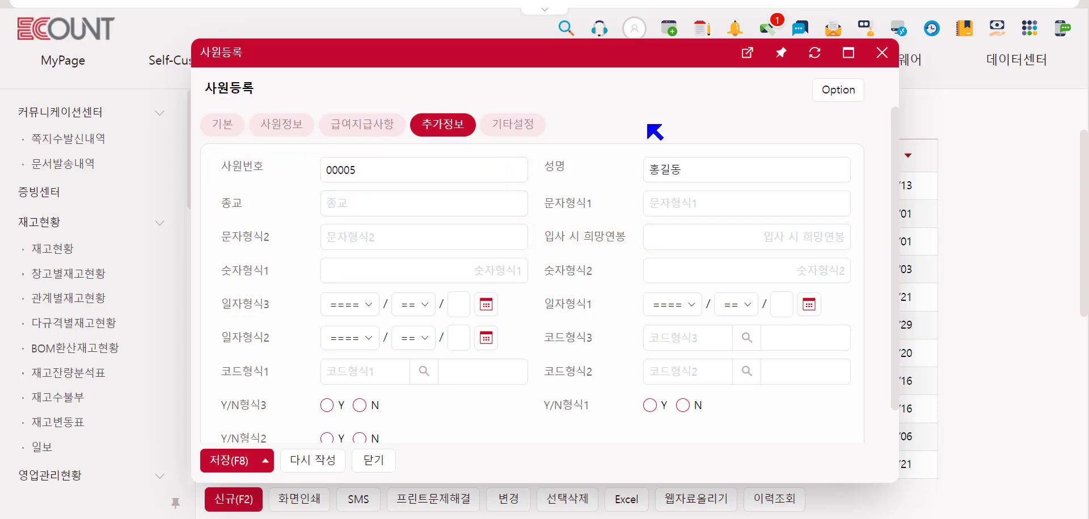
- In the employee's pay details, try the 변동급 pay type, review the daily and hourly allowances, and set it back to 고정급
{"action": "left_click", "coordinate": [390, 132]}
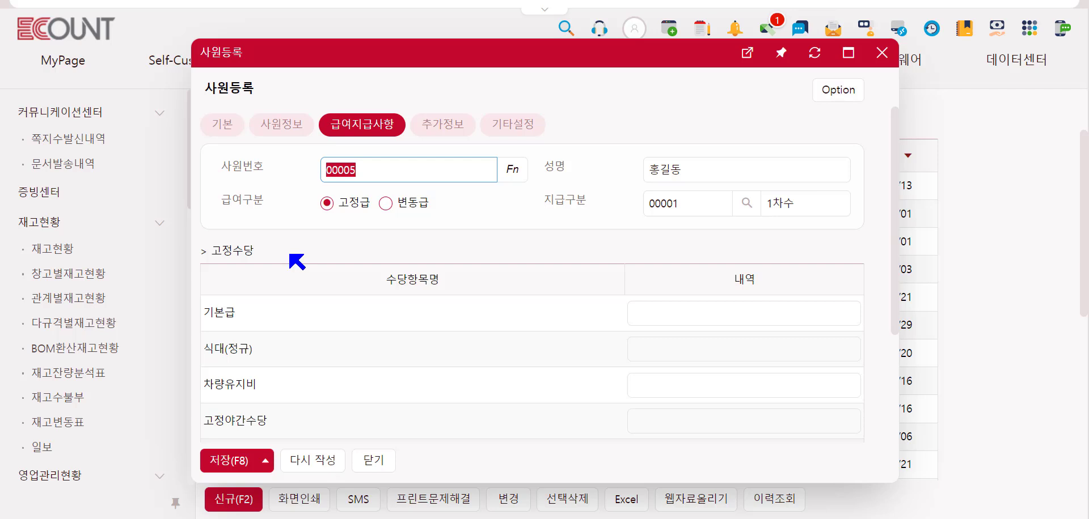
{"action": "left_click", "coordinate": [421, 213]}
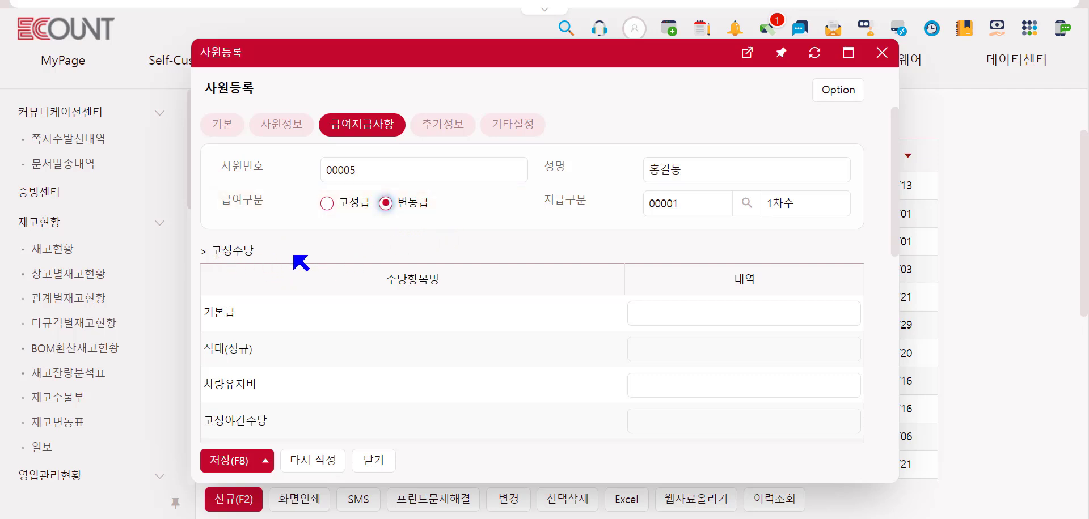
{"action": "scroll", "coordinate": [306, 267], "scroll_direction": "down", "scroll_amount": 5}
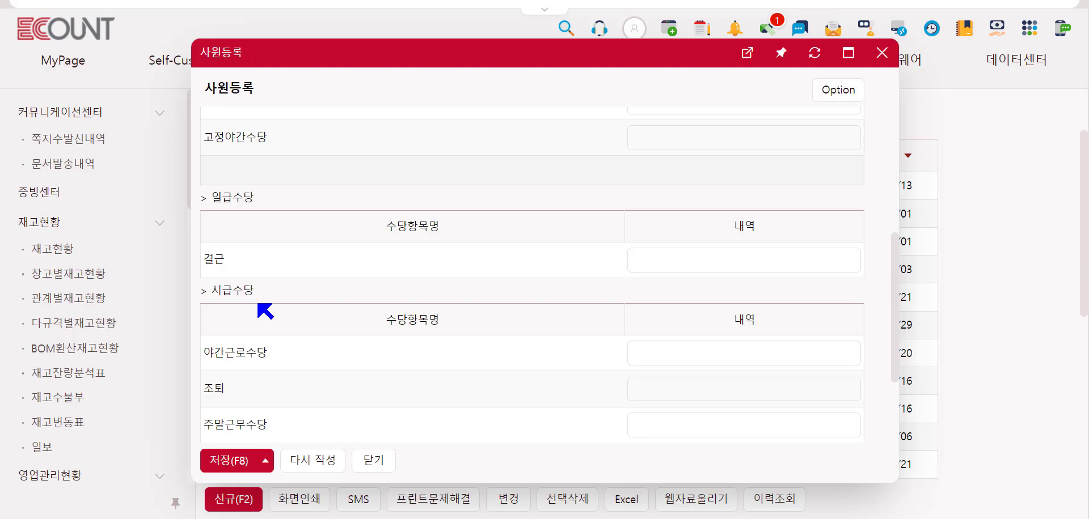
{"action": "scroll", "coordinate": [665, 289], "scroll_direction": "up", "scroll_amount": 5}
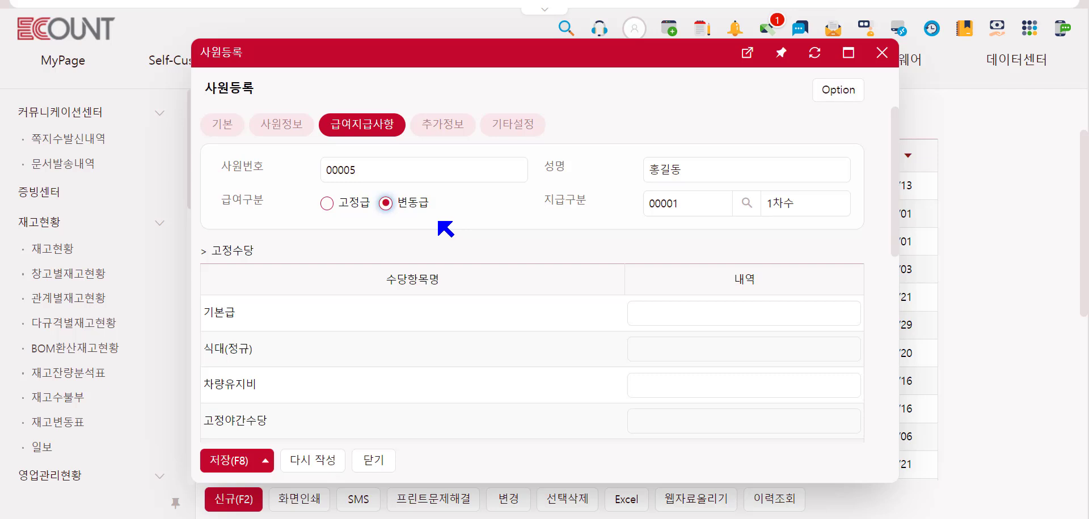
{"action": "key", "text": "Left"}
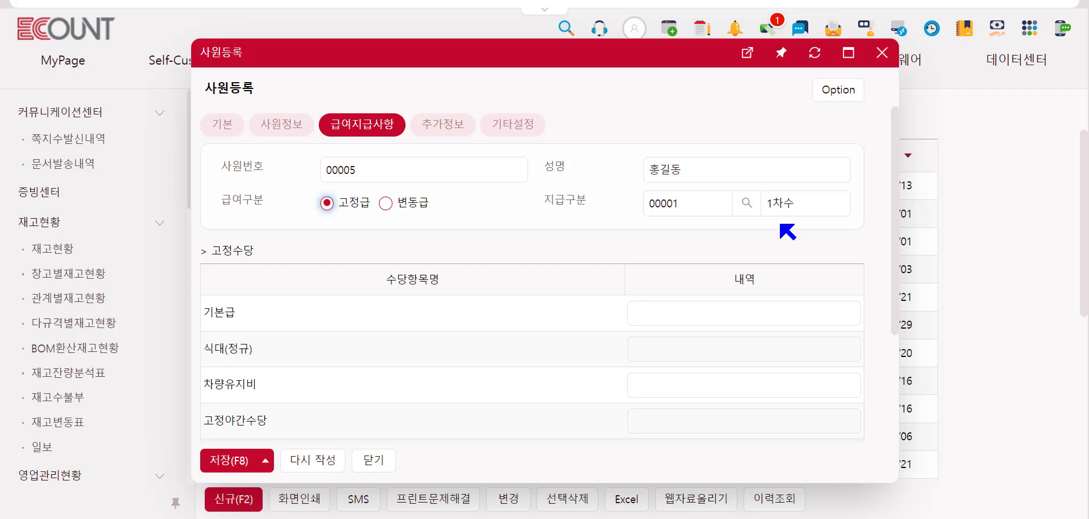
- From the employee's 지급구분 lookup, register and save a new payment category named 사무실 with code 00004
{"action": "left_click", "coordinate": [747, 202]}
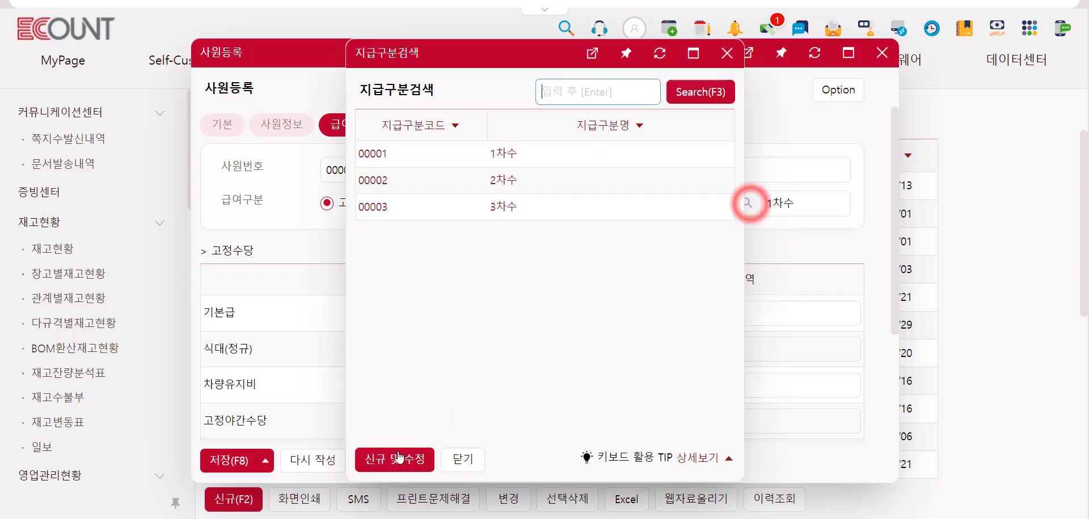
{"action": "left_click", "coordinate": [387, 464]}
{"action": "left_click", "coordinate": [388, 442]}
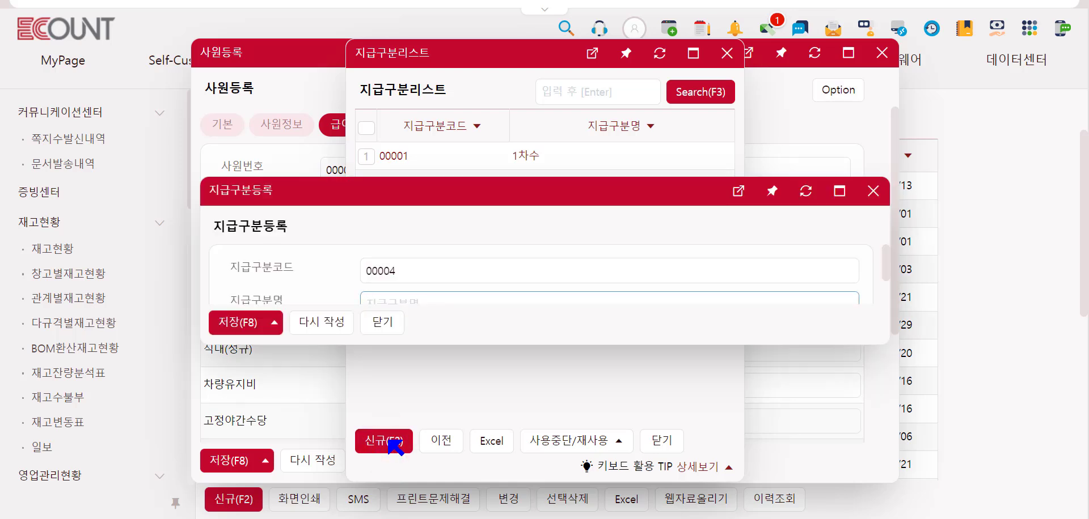
{"action": "left_click", "coordinate": [452, 294]}
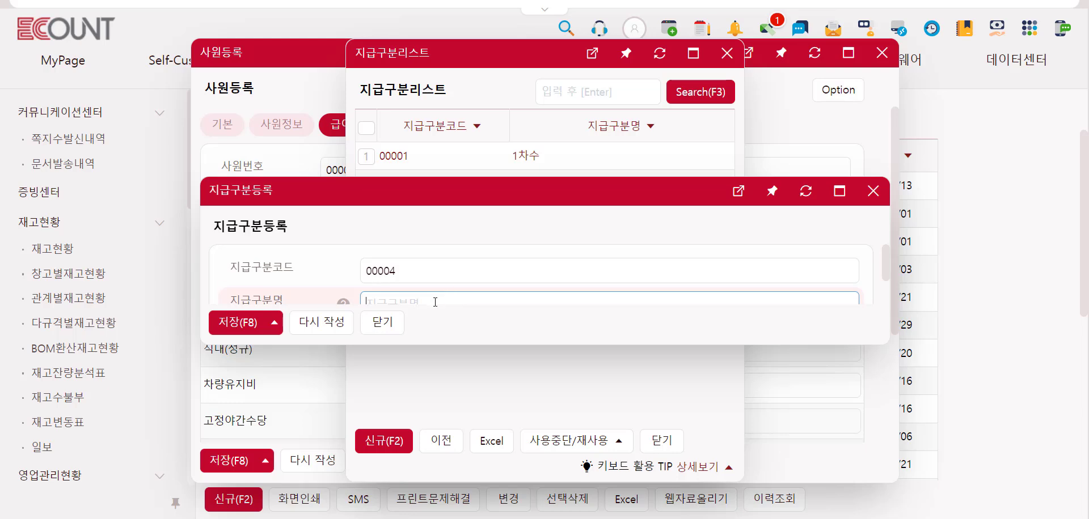
{"action": "type", "text": "사무실"}
{"action": "left_click", "coordinate": [243, 323]}
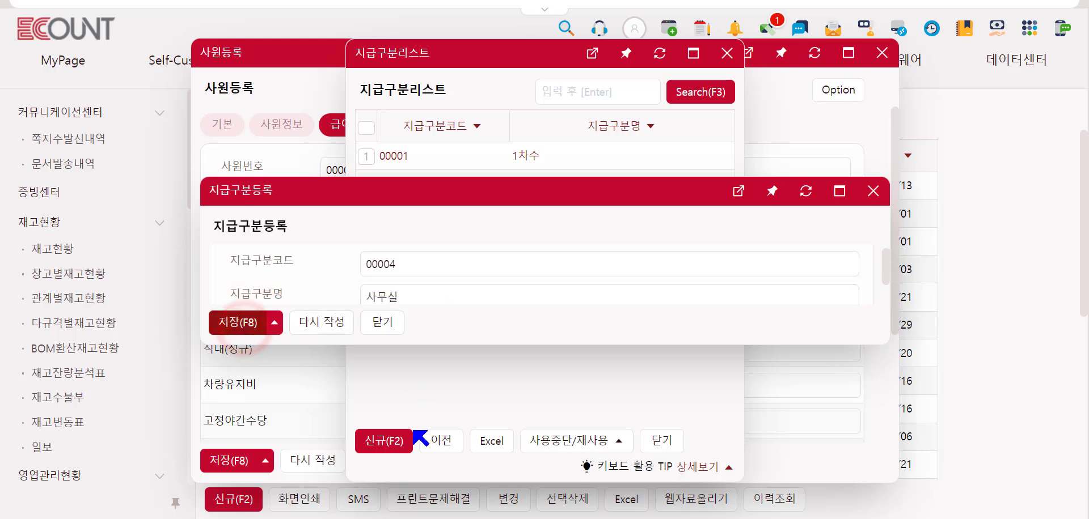
- Register and save another payment category named 생산직 with code 00005, and close the payment category list
{"action": "left_click", "coordinate": [399, 443]}
{"action": "left_click", "coordinate": [465, 295]}
{"action": "type", "text": "생산직"}
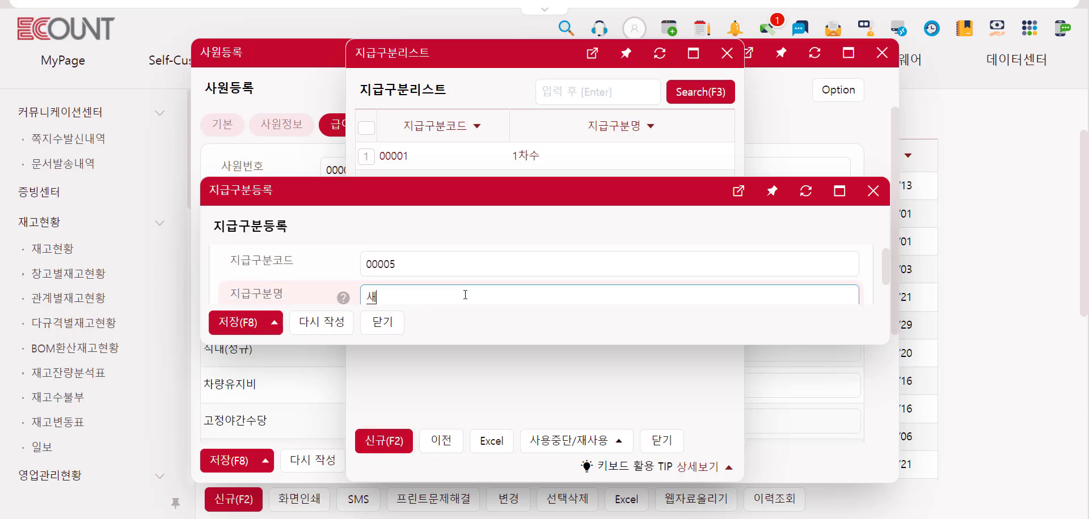
{"action": "left_click", "coordinate": [262, 321]}
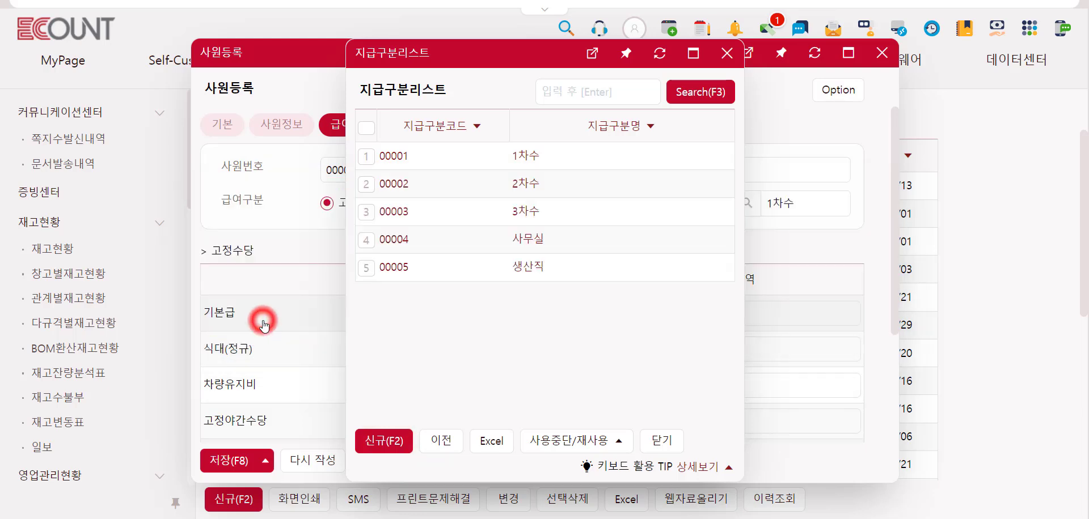
{"action": "left_click", "coordinate": [661, 441]}
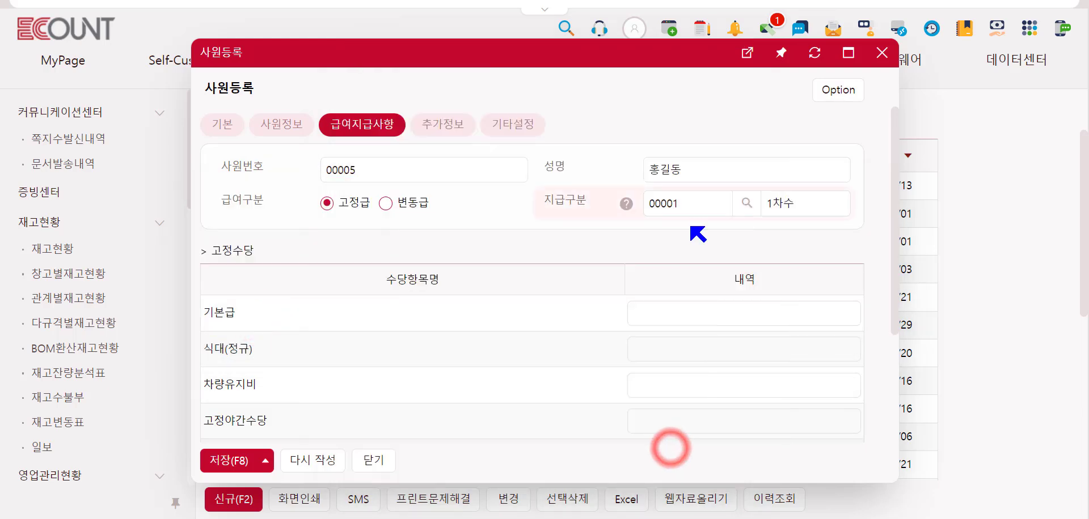
- Assign the payment category 사무실 to the employee and set the pay type to 변동급
{"action": "left_click", "coordinate": [760, 203]}
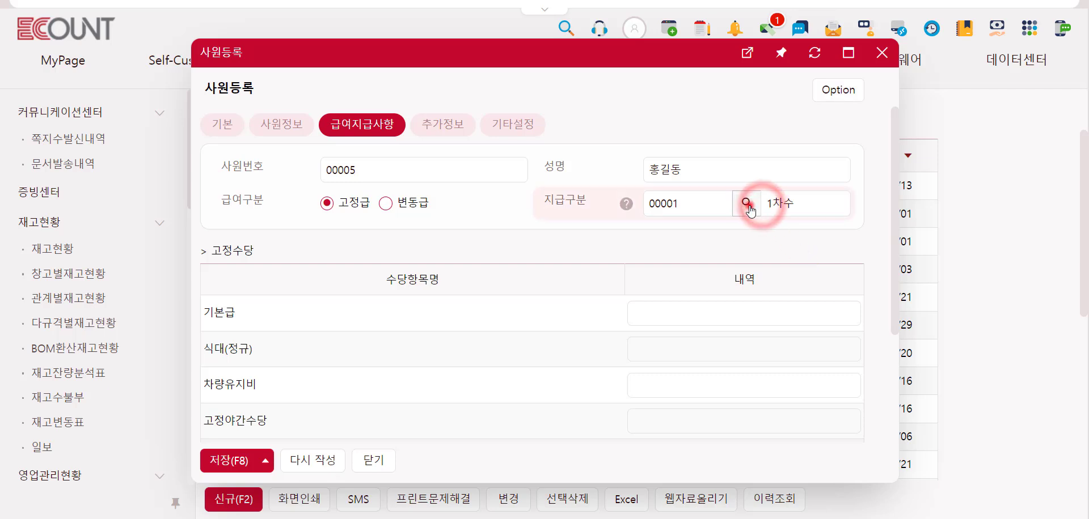
{"action": "left_click", "coordinate": [531, 235]}
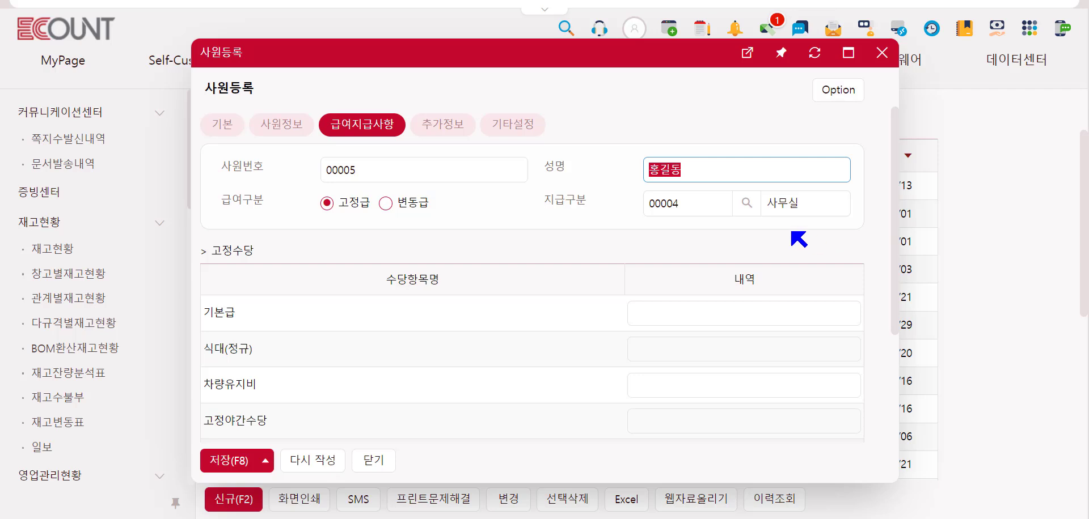
{"action": "left_click", "coordinate": [385, 203]}
- Under the fixed allowances, enter 2,500,000 for 기본급 and 200,000 for 식대(정규)
{"action": "scroll", "coordinate": [277, 198], "scroll_direction": "down", "scroll_amount": 1}
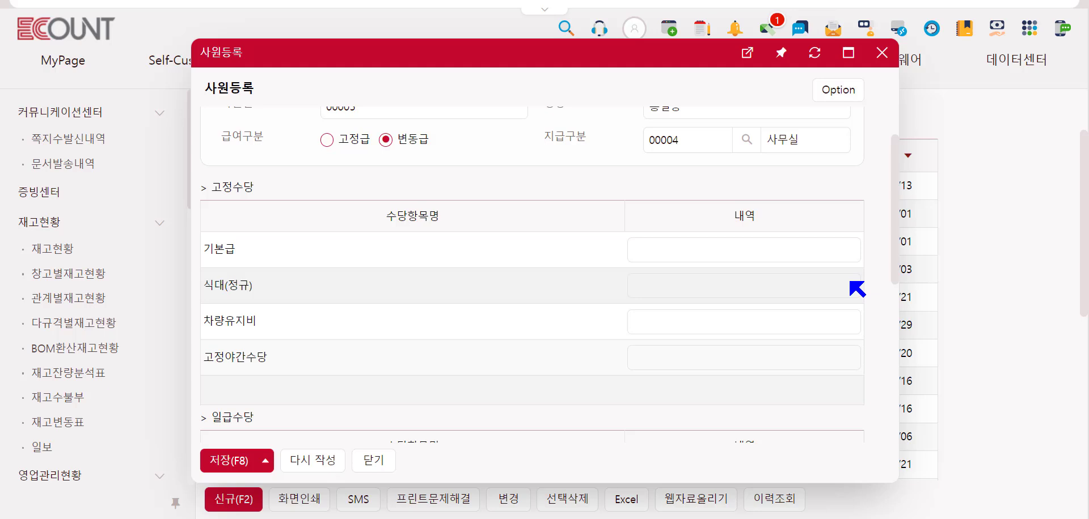
{"action": "left_click", "coordinate": [785, 256]}
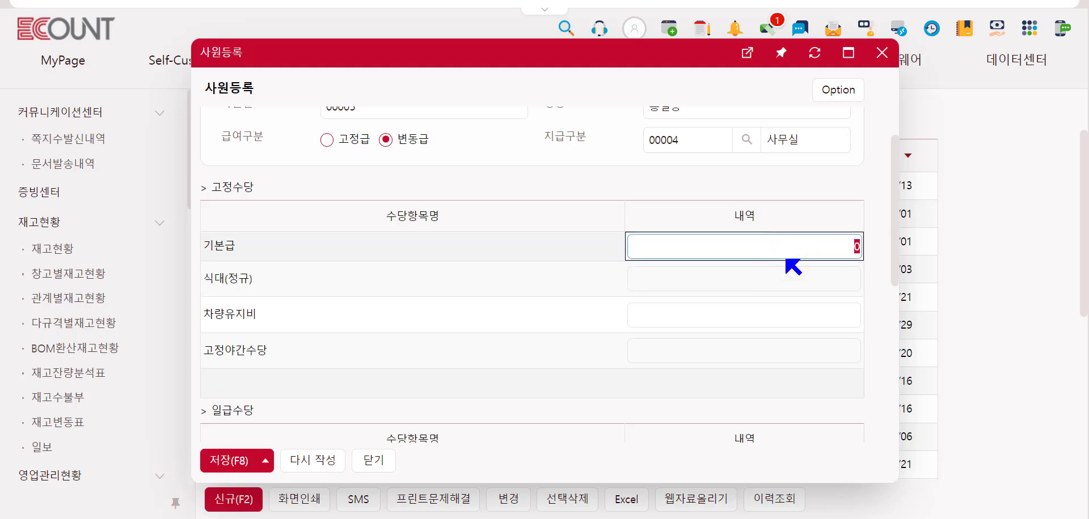
{"action": "type", "text": "2500000"}
{"action": "left_click", "coordinate": [786, 270]}
{"action": "type", "text": "200000"}
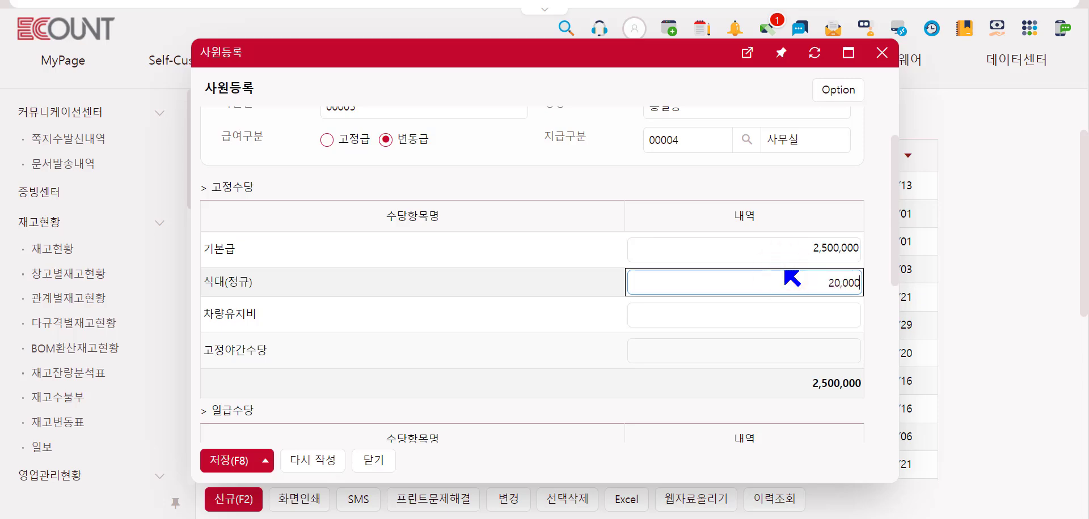
- Under the hourly allowances, enter 17,000 for 야간근로수당
{"action": "scroll", "coordinate": [791, 278], "scroll_direction": "down", "scroll_amount": 4}
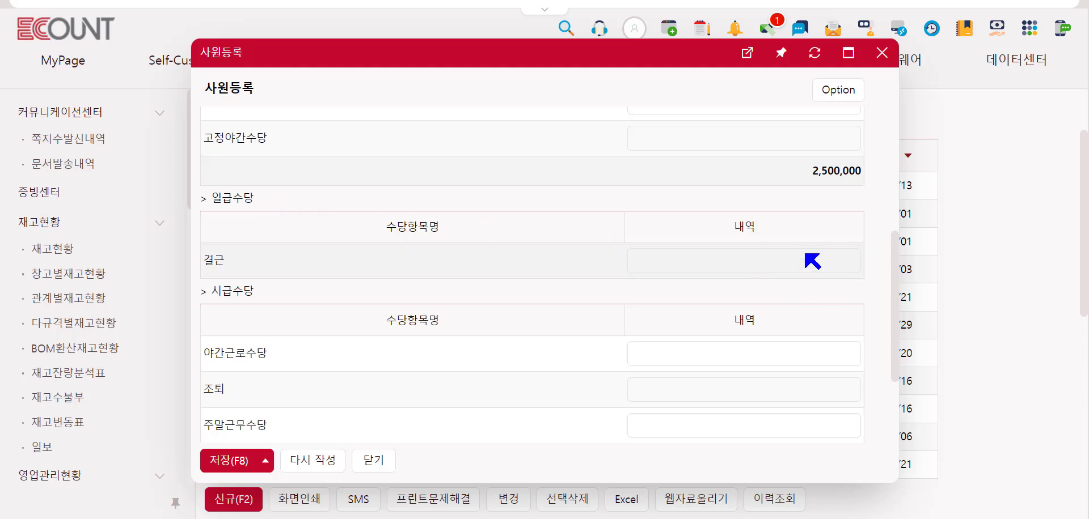
{"action": "scroll", "coordinate": [522, 266], "scroll_direction": "down", "scroll_amount": 1}
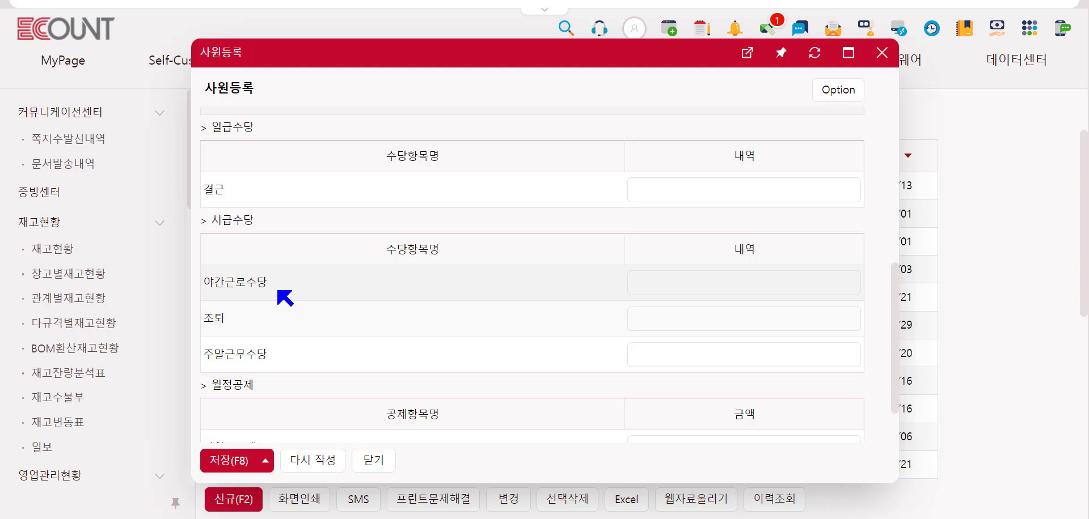
{"action": "left_click", "coordinate": [759, 291]}
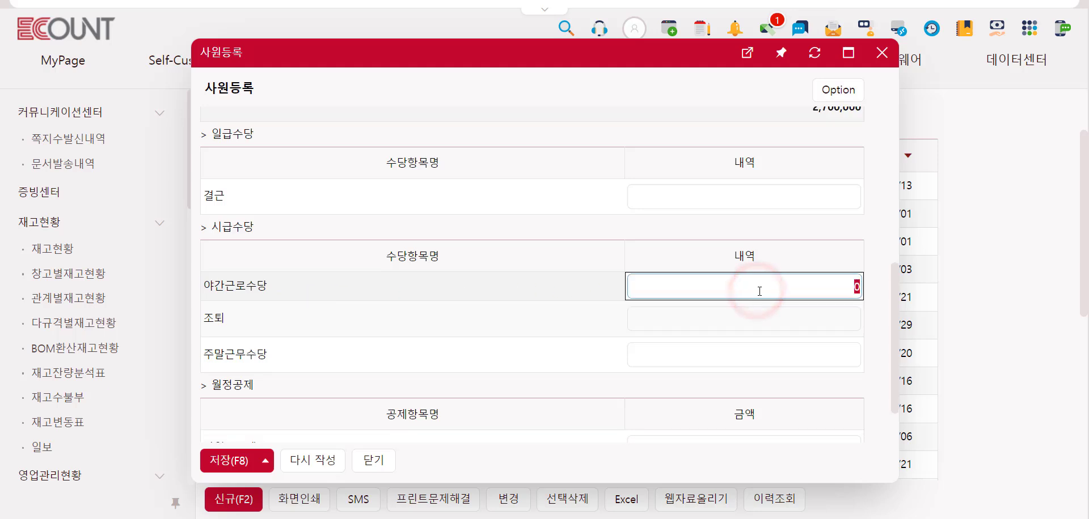
{"action": "type", "text": "170000"}
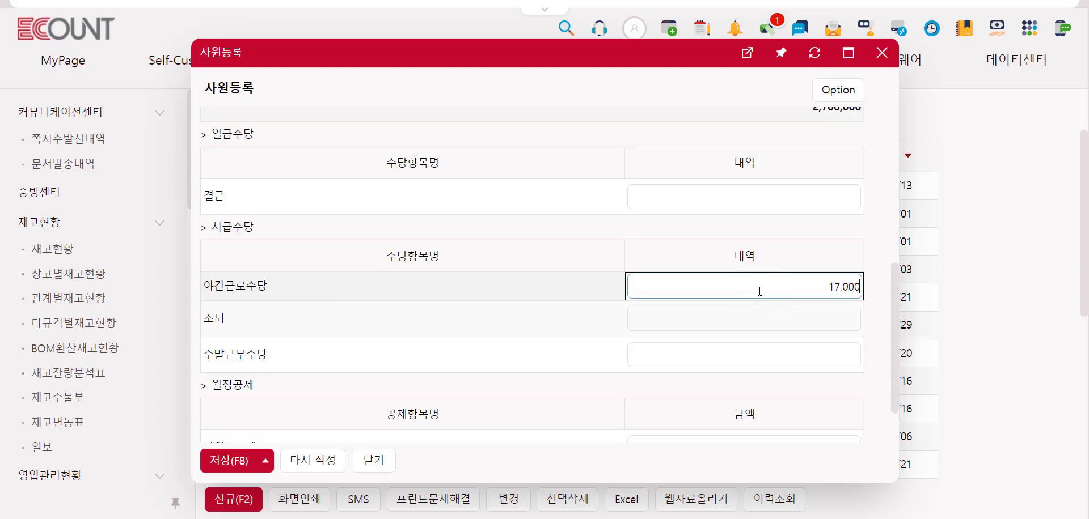
- In the employee's other settings (기타설정), set health insurance (건강보험) to 보수월액기준
{"action": "scroll", "coordinate": [261, 334], "scroll_direction": "down", "scroll_amount": 1}
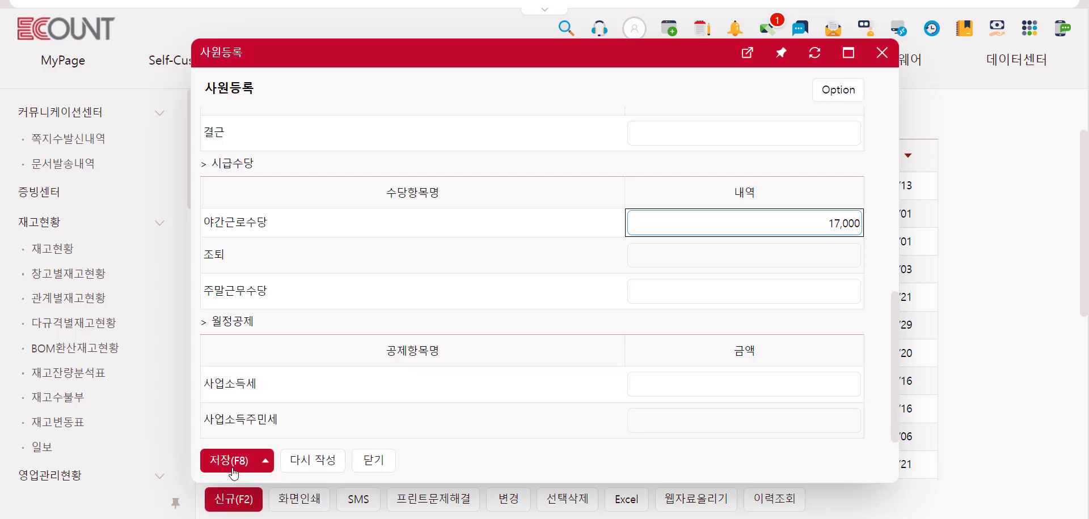
{"action": "mouse_move", "coordinate": [233, 469]}
{"action": "scroll", "coordinate": [454, 420], "scroll_direction": "up", "scroll_amount": 6}
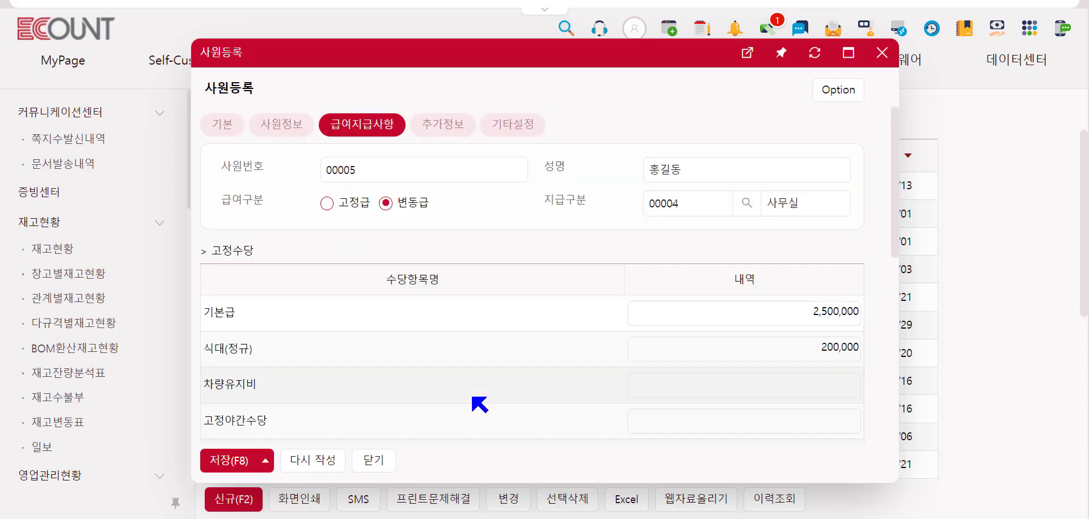
{"action": "left_click", "coordinate": [530, 125]}
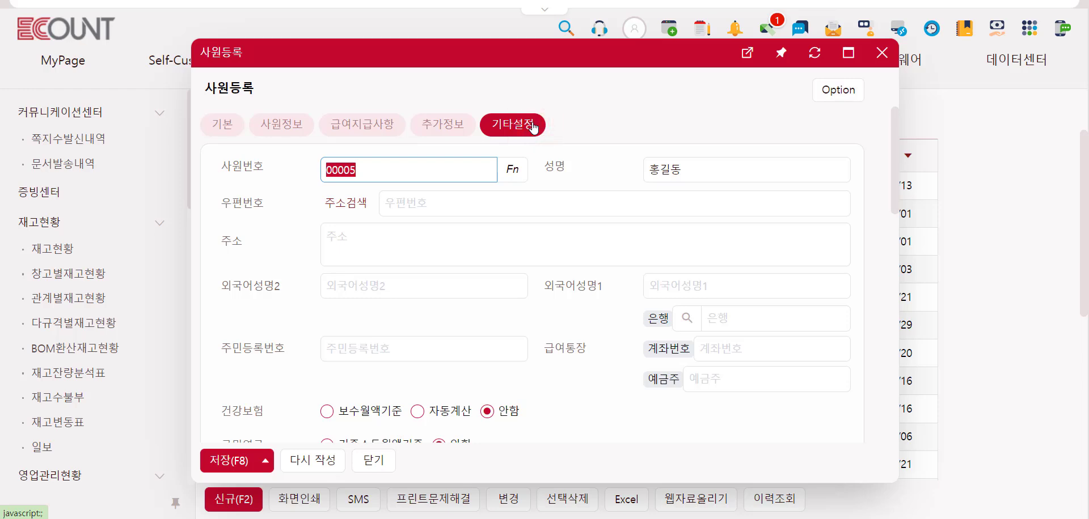
{"action": "scroll", "coordinate": [453, 227], "scroll_direction": "down", "scroll_amount": 4}
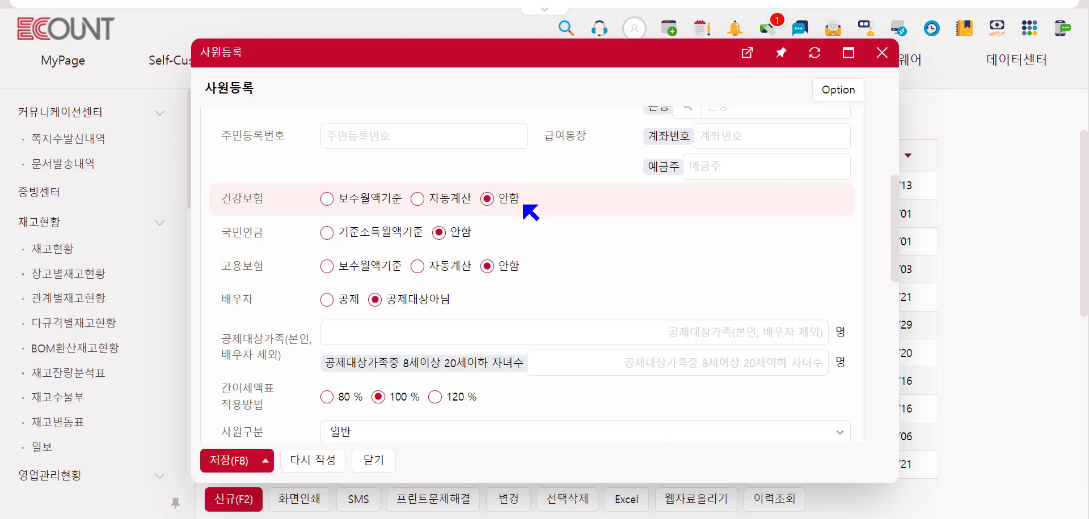
{"action": "left_click", "coordinate": [345, 200]}
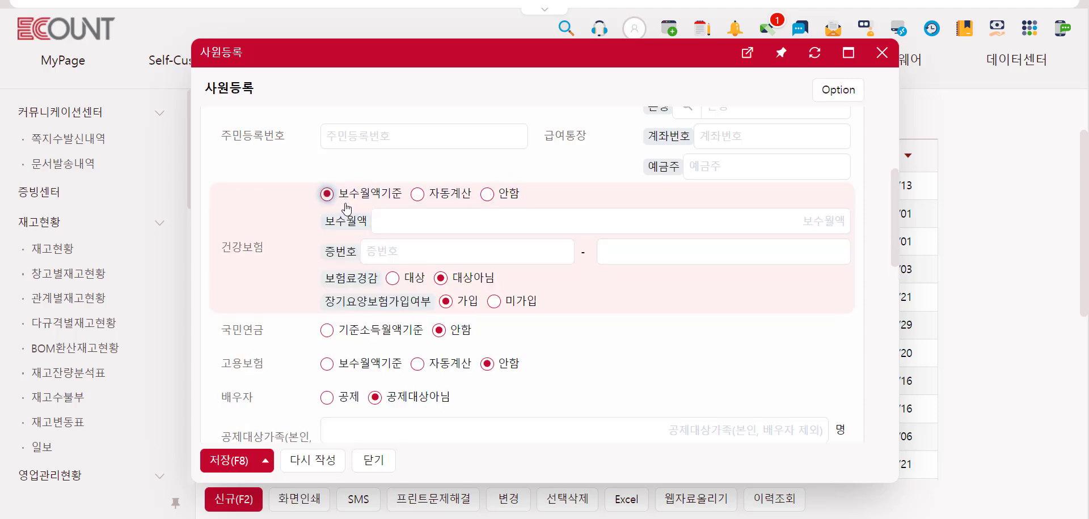
{"action": "left_click", "coordinate": [388, 228]}
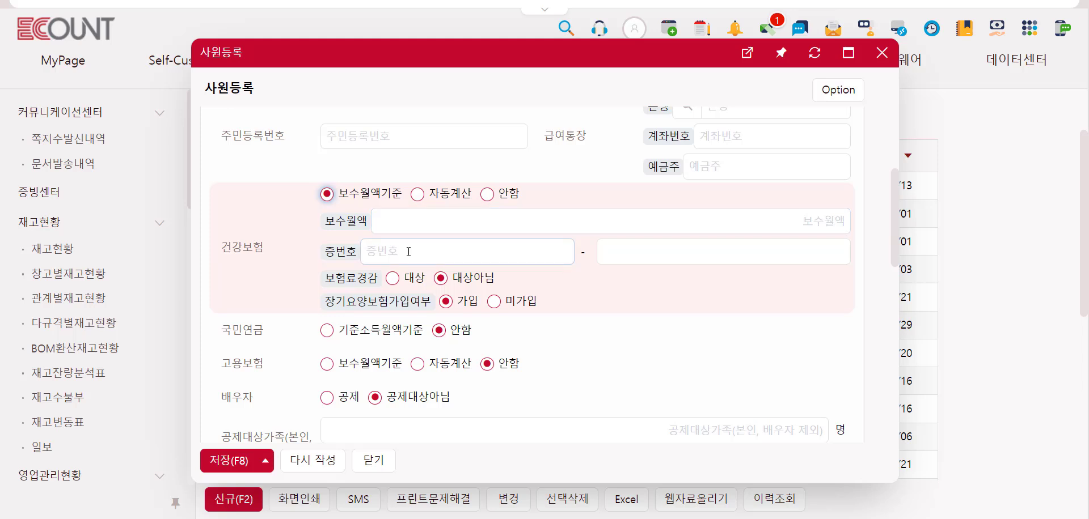
{"action": "left_click", "coordinate": [405, 230]}
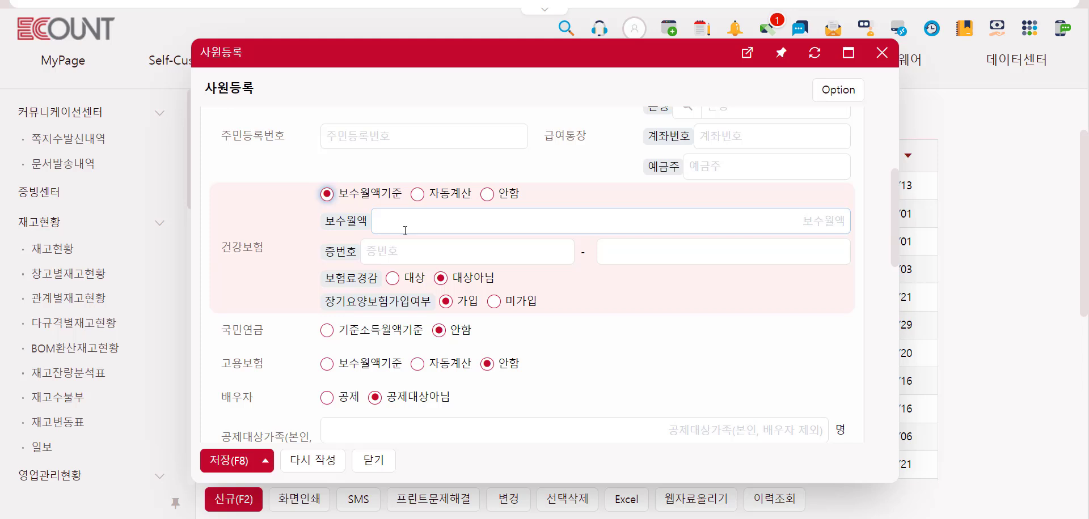
- Set the employee's spouse item (배우자) to 공제
{"action": "scroll", "coordinate": [407, 232], "scroll_direction": "down", "scroll_amount": 1}
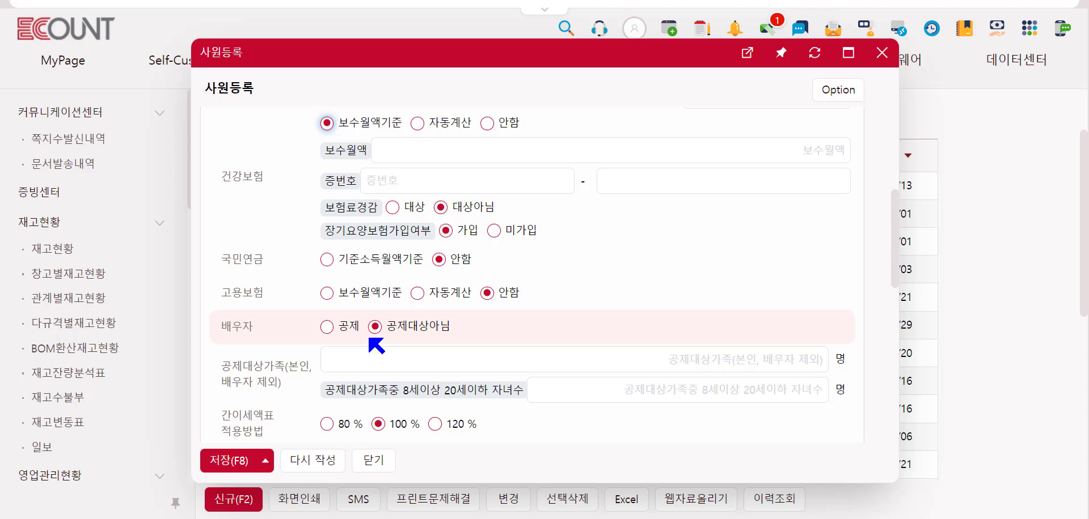
{"action": "left_click", "coordinate": [349, 331]}
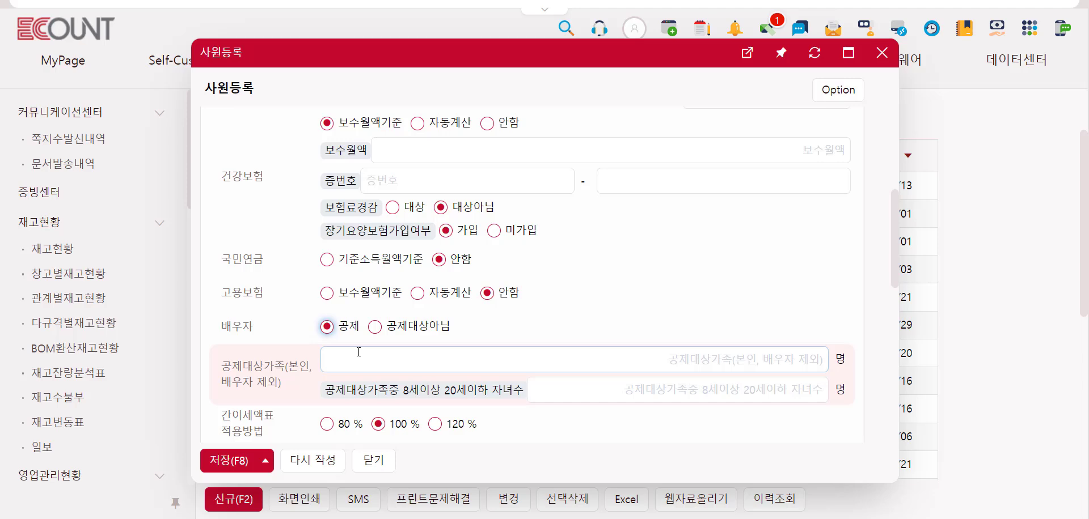
{"action": "scroll", "coordinate": [359, 353], "scroll_direction": "down", "scroll_amount": 1}
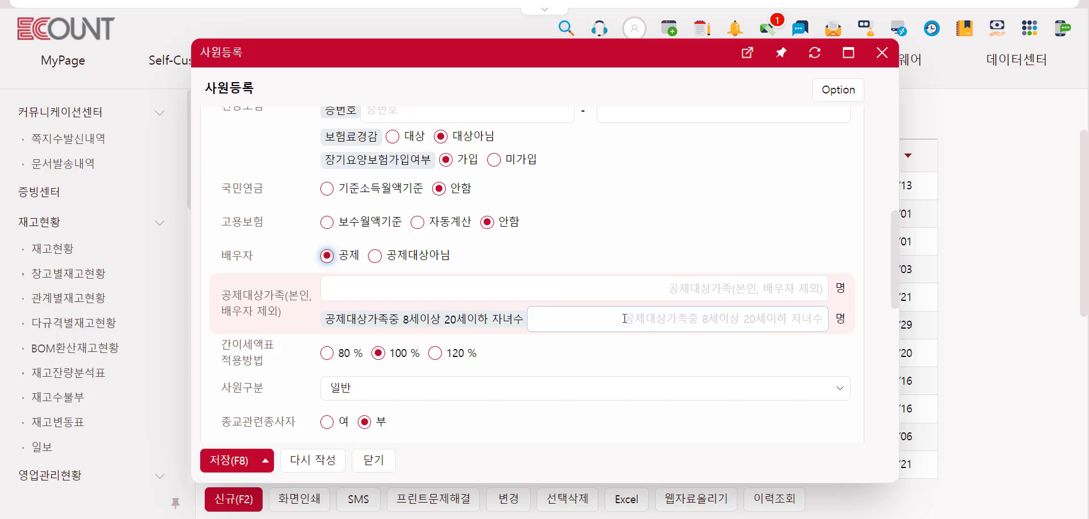
- Look at the available employee classifications under 사원구분, keeping 일반
{"action": "scroll", "coordinate": [499, 359], "scroll_direction": "down", "scroll_amount": 1}
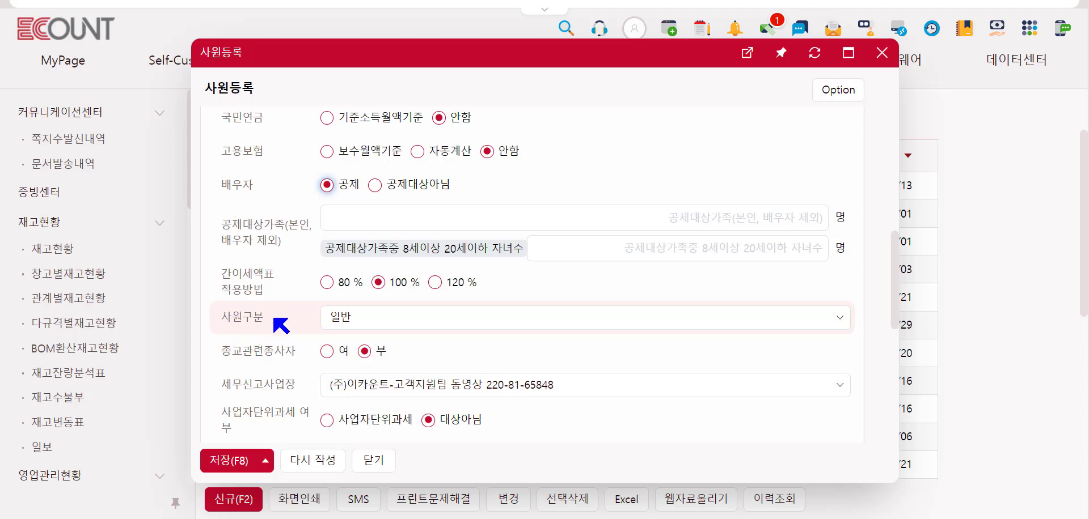
{"action": "left_click", "coordinate": [351, 320]}
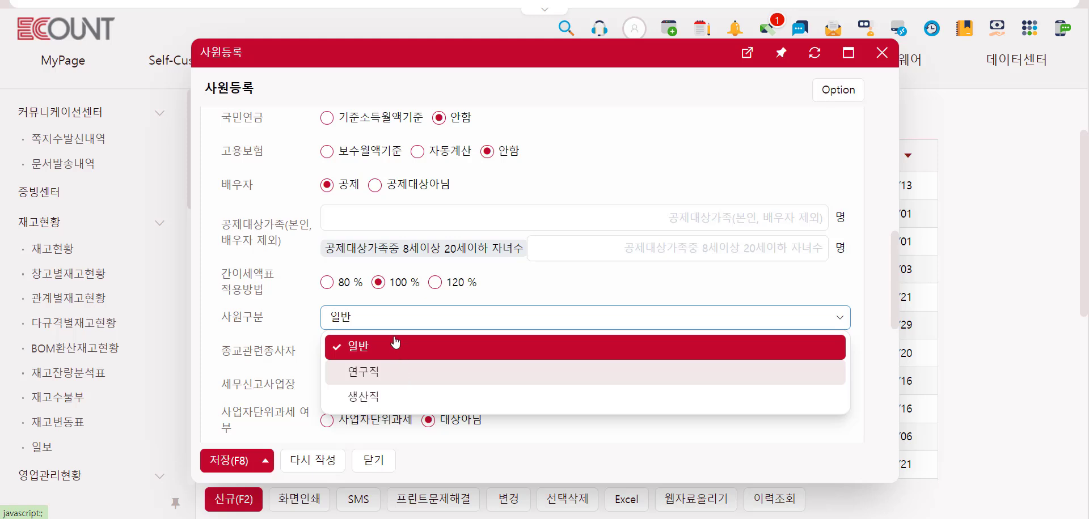
{"action": "left_click", "coordinate": [386, 320]}
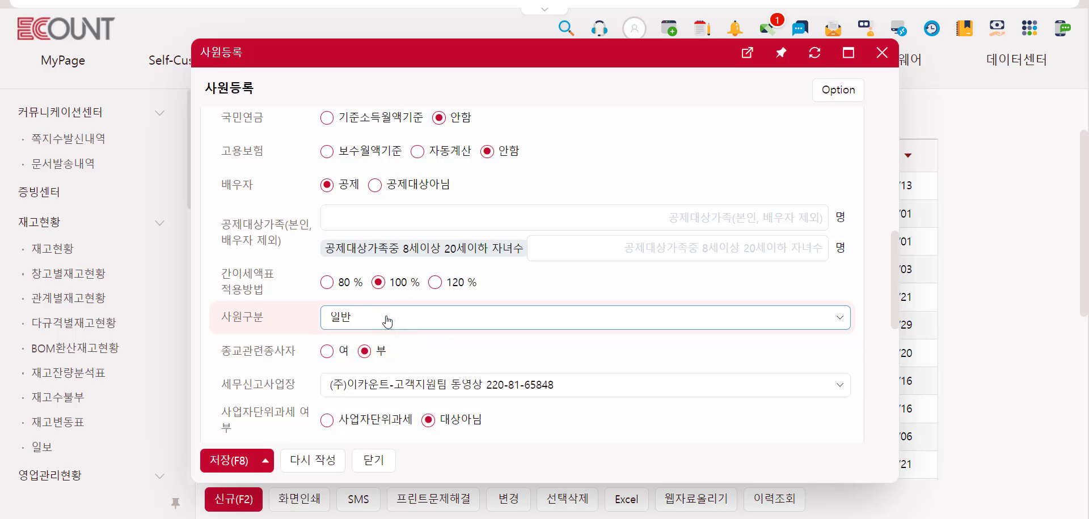
- Review the foreigner, non-resident and income reduction items, and open the list of reduction types for 감면코드
{"action": "scroll", "coordinate": [369, 383], "scroll_direction": "down", "scroll_amount": 3}
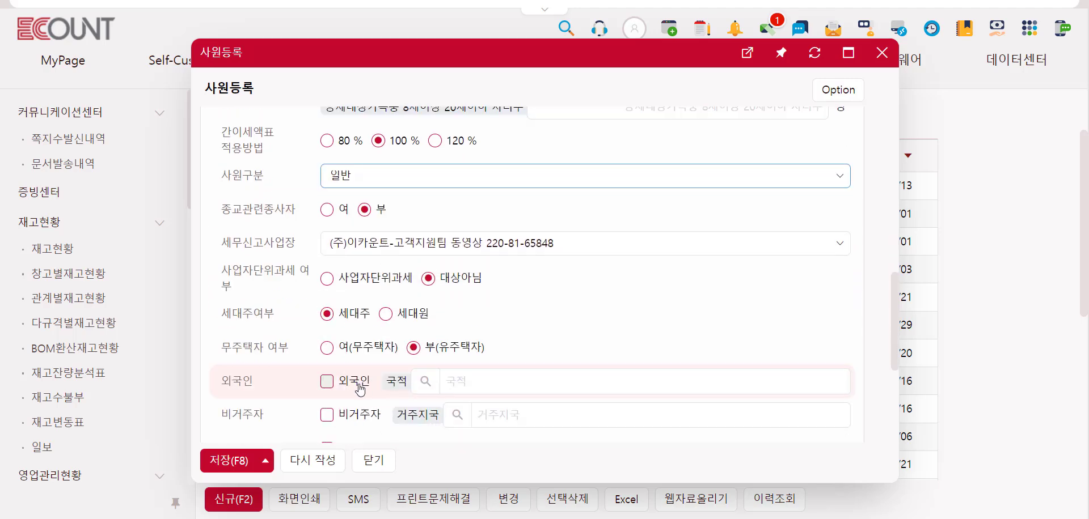
{"action": "left_click", "coordinate": [450, 377]}
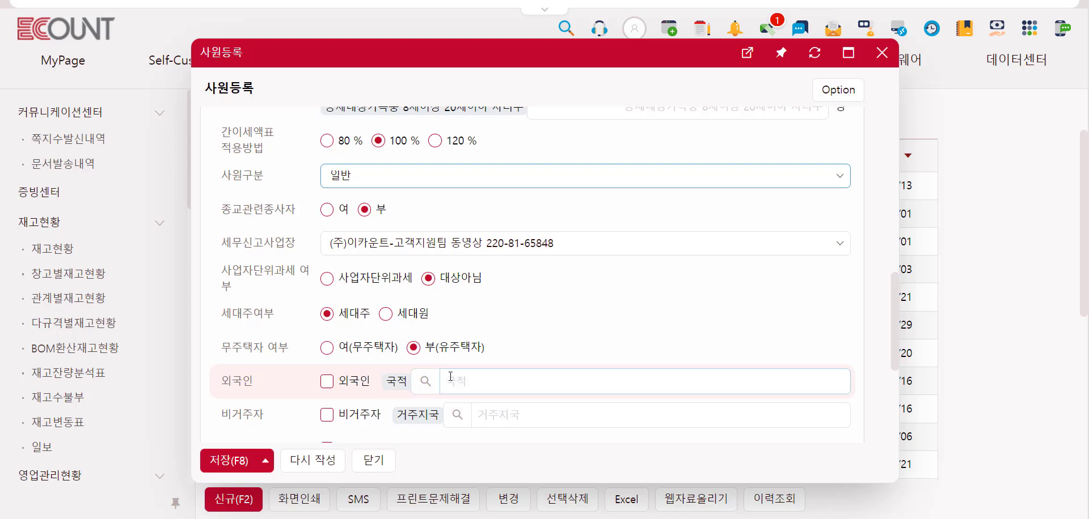
{"action": "scroll", "coordinate": [450, 377], "scroll_direction": "down", "scroll_amount": 2}
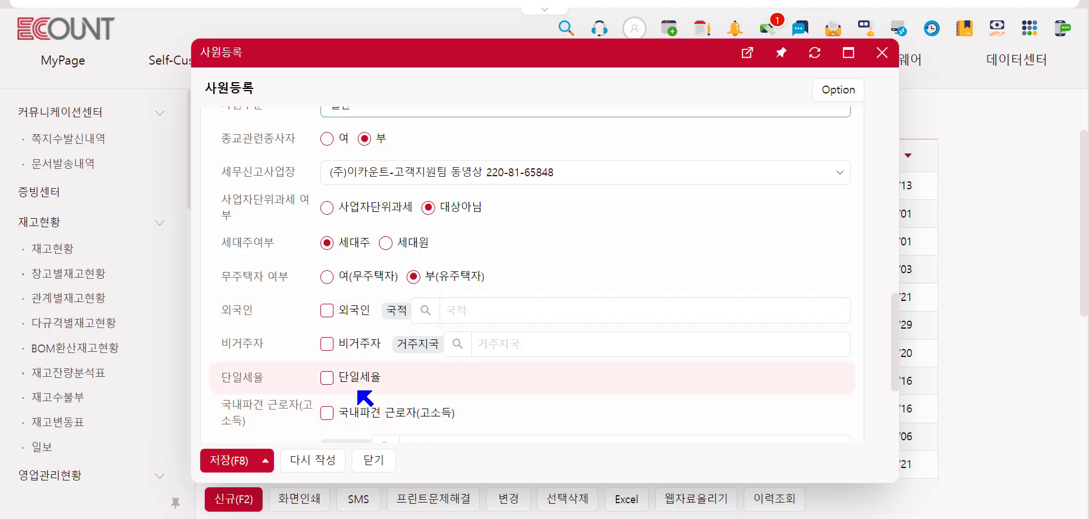
{"action": "scroll", "coordinate": [358, 391], "scroll_direction": "down", "scroll_amount": 3}
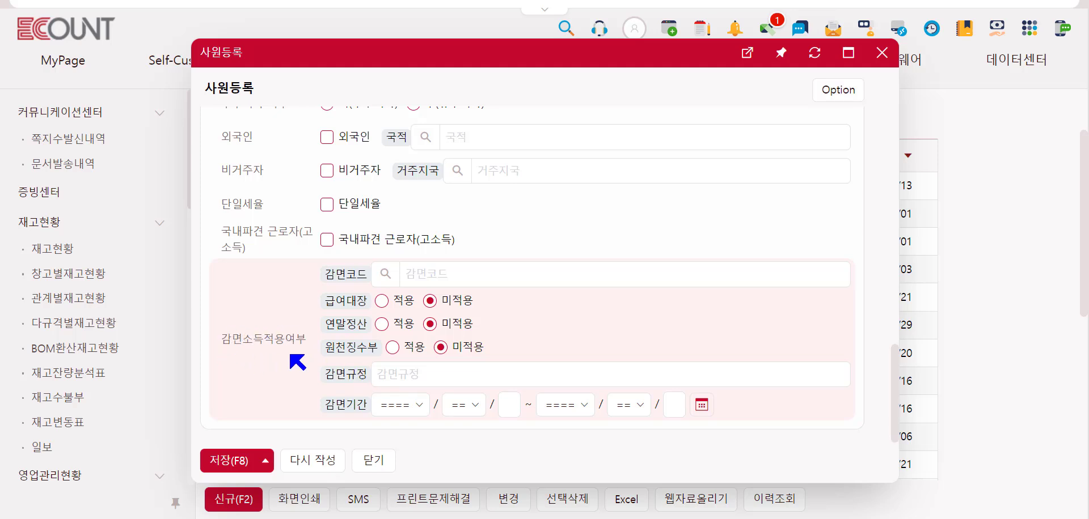
{"action": "left_click", "coordinate": [402, 278]}
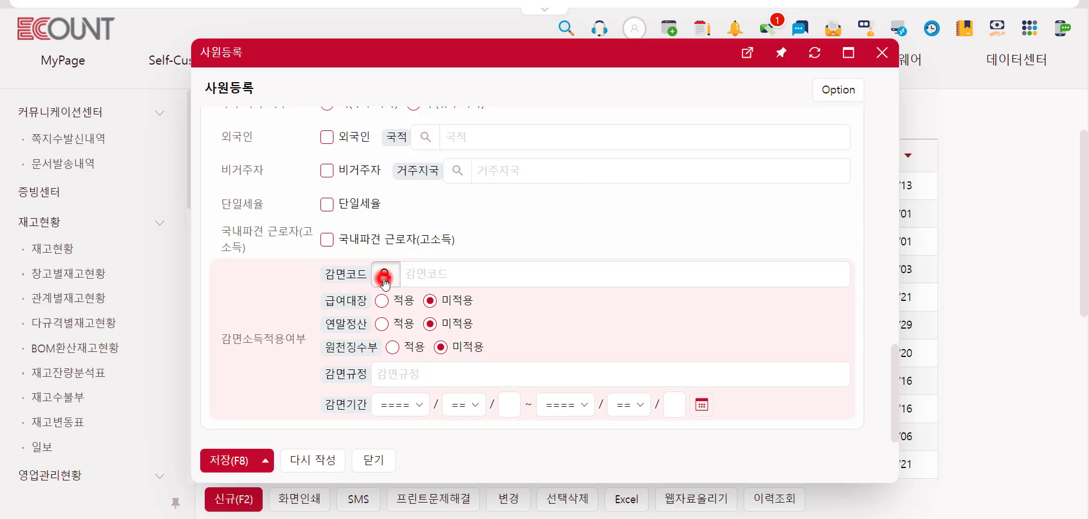
{"action": "left_click", "coordinate": [384, 275]}
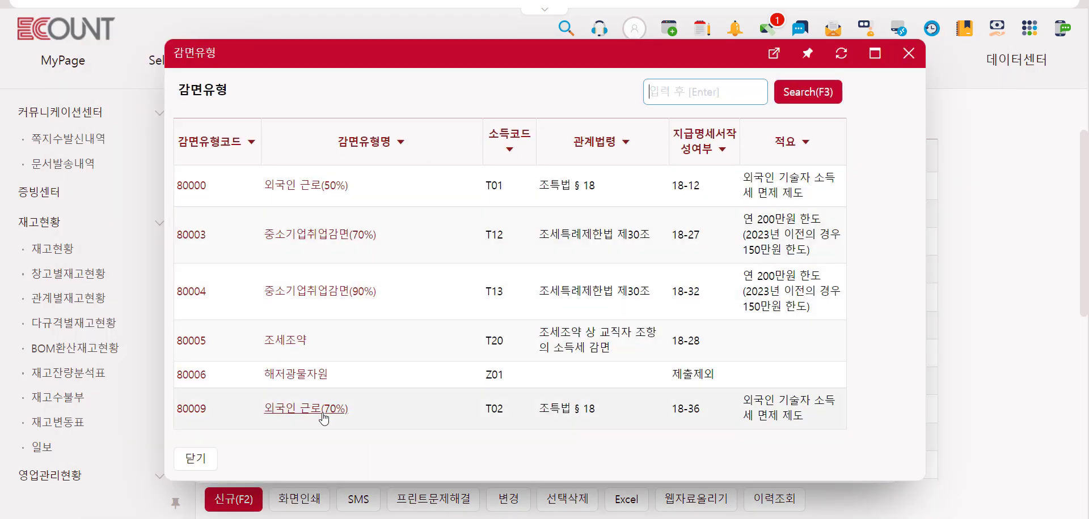
- Leave the 감면유형 list without choosing a reduction type and save the new employee's registration
{"action": "left_click", "coordinate": [195, 459]}
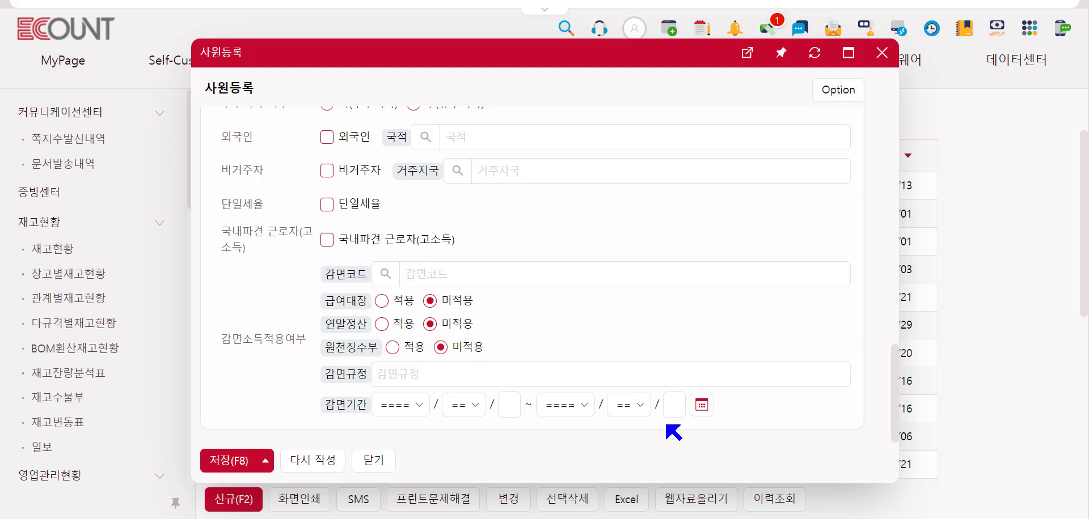
{"action": "left_click", "coordinate": [262, 456]}
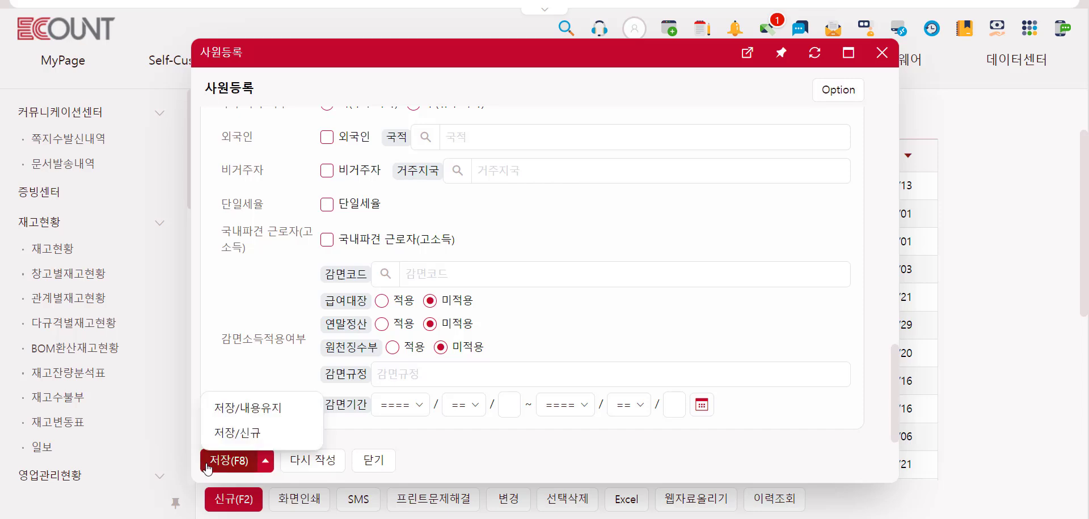
{"action": "left_click", "coordinate": [207, 466]}
{"action": "left_click", "coordinate": [420, 336]}
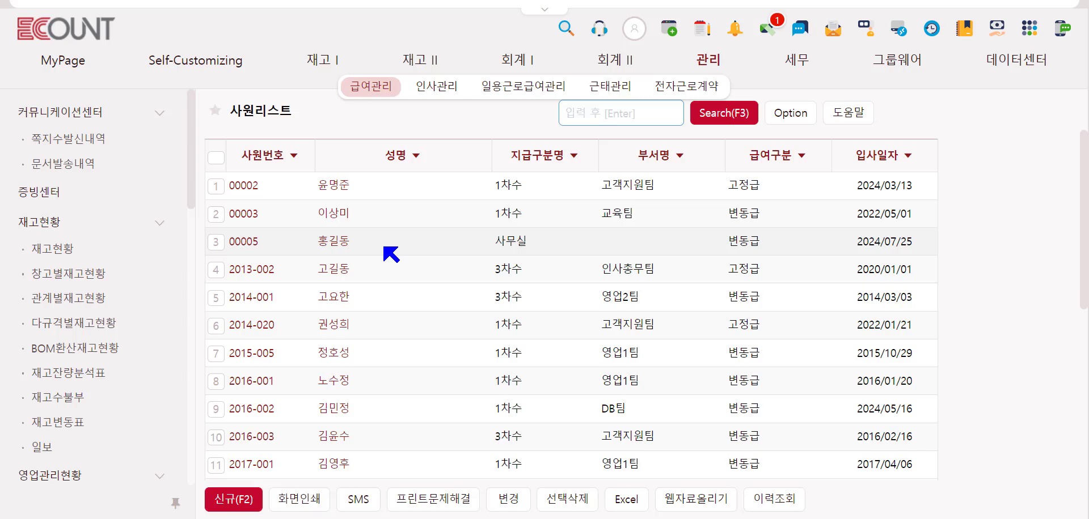
- Add 직책 below 사원번호 to the employee list's search items, save the setup and check the search form
{"action": "key", "text": "Tab"}
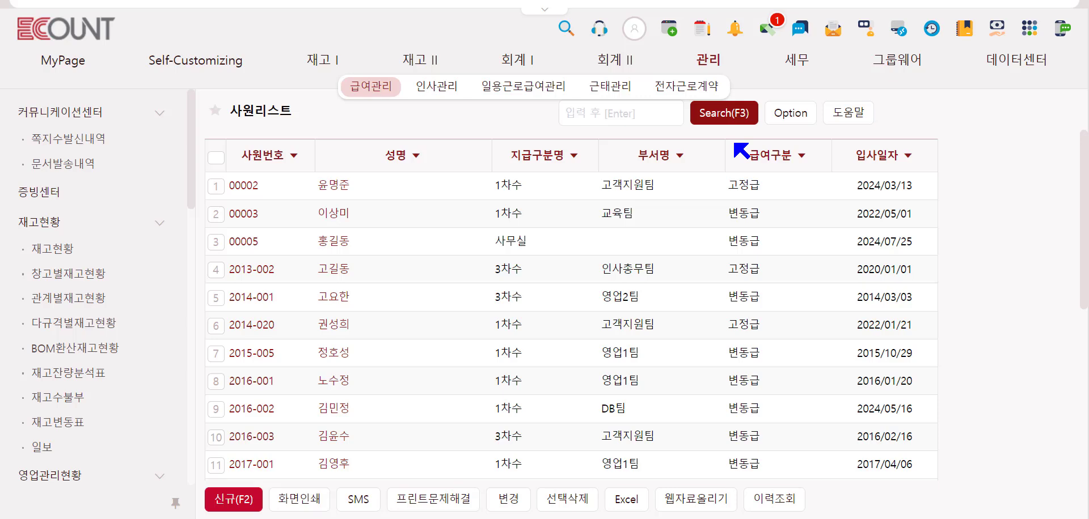
{"action": "left_click", "coordinate": [734, 119]}
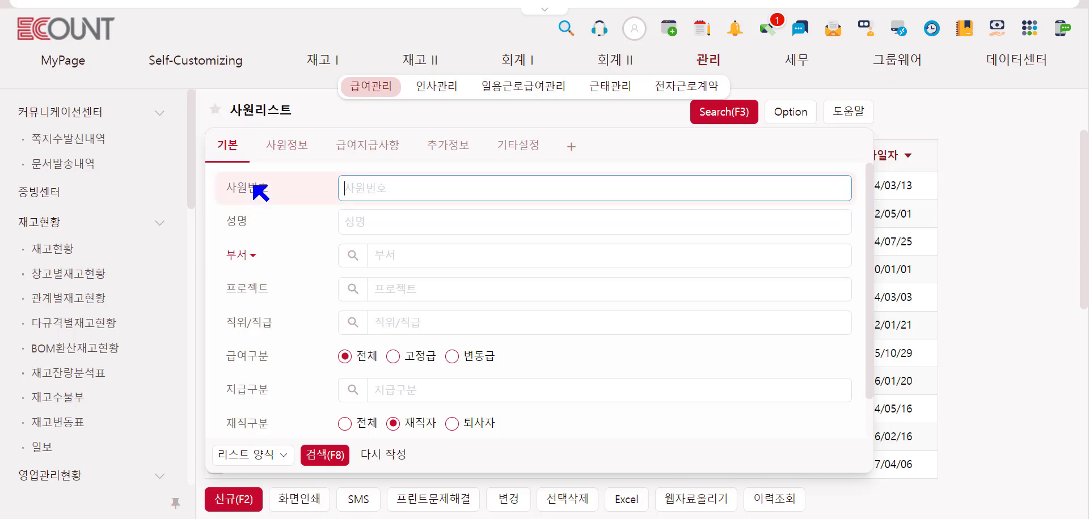
{"action": "left_click", "coordinate": [794, 111]}
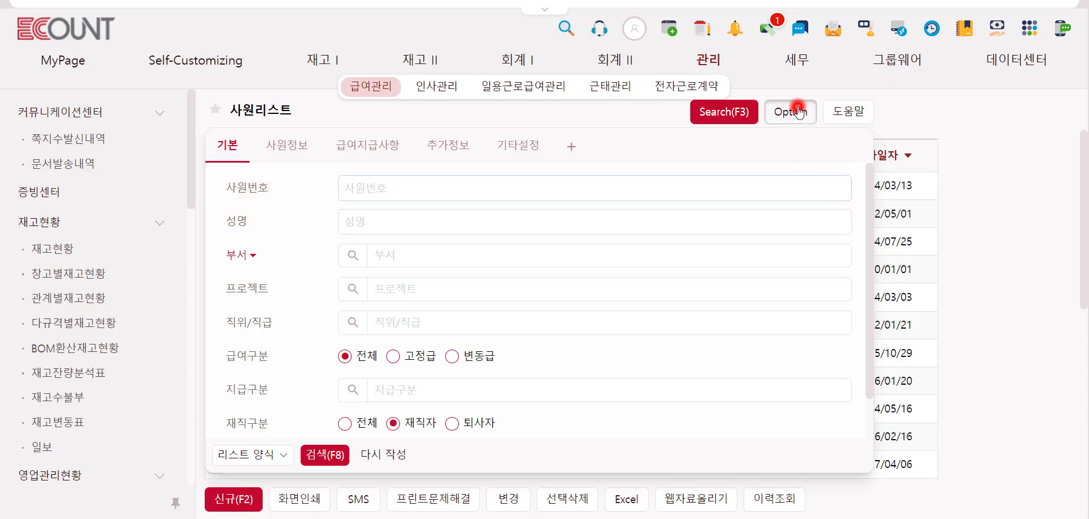
{"action": "left_click", "coordinate": [781, 145]}
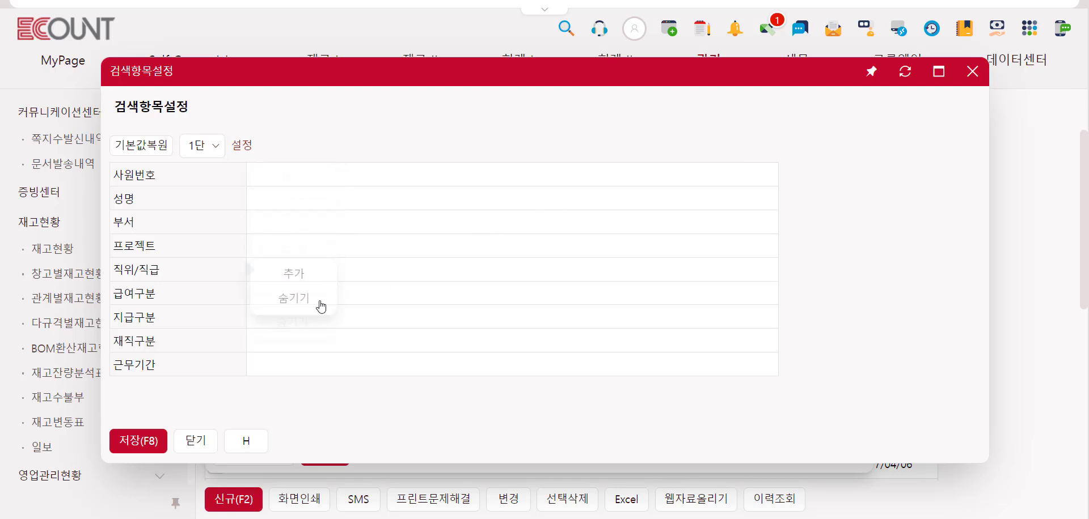
{"action": "mouse_move", "coordinate": [239, 332]}
{"action": "mouse_move", "coordinate": [226, 177]}
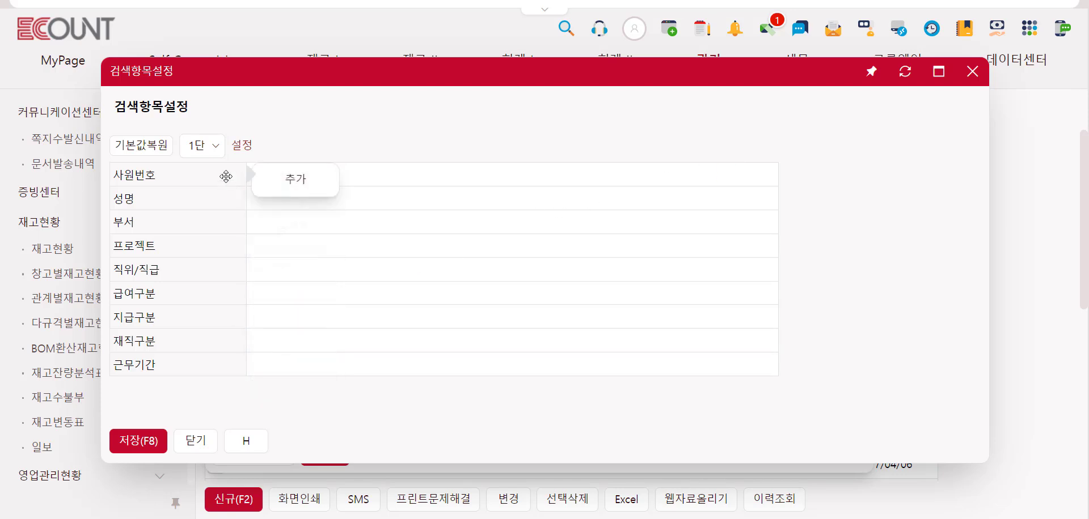
{"action": "left_click", "coordinate": [273, 174]}
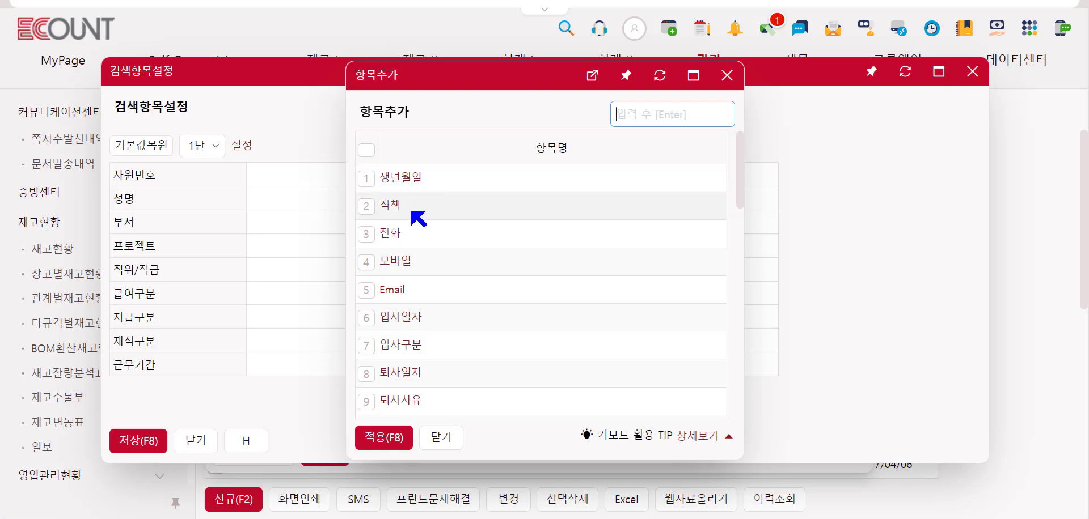
{"action": "left_click", "coordinate": [390, 206]}
{"action": "left_click", "coordinate": [140, 447]}
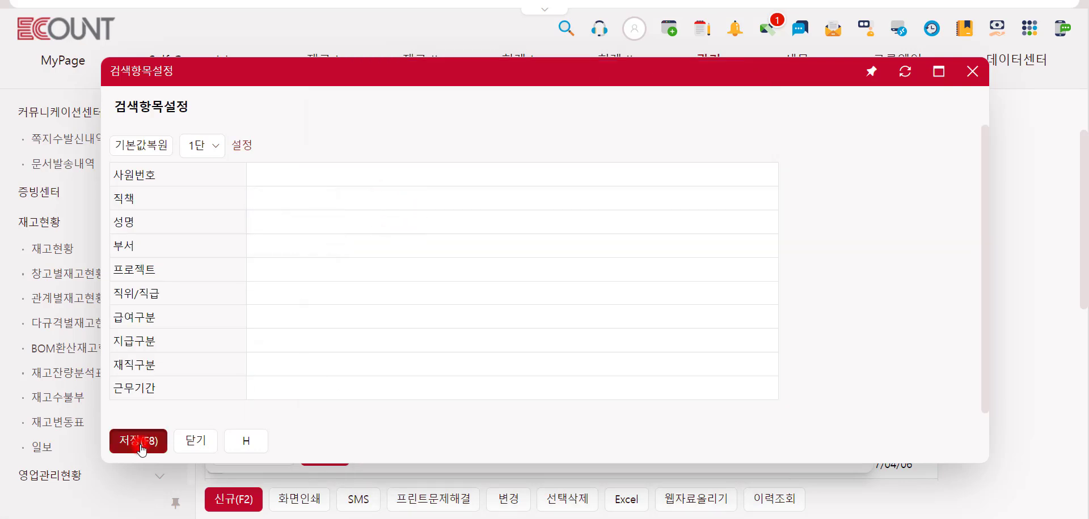
{"action": "left_click", "coordinate": [723, 121]}
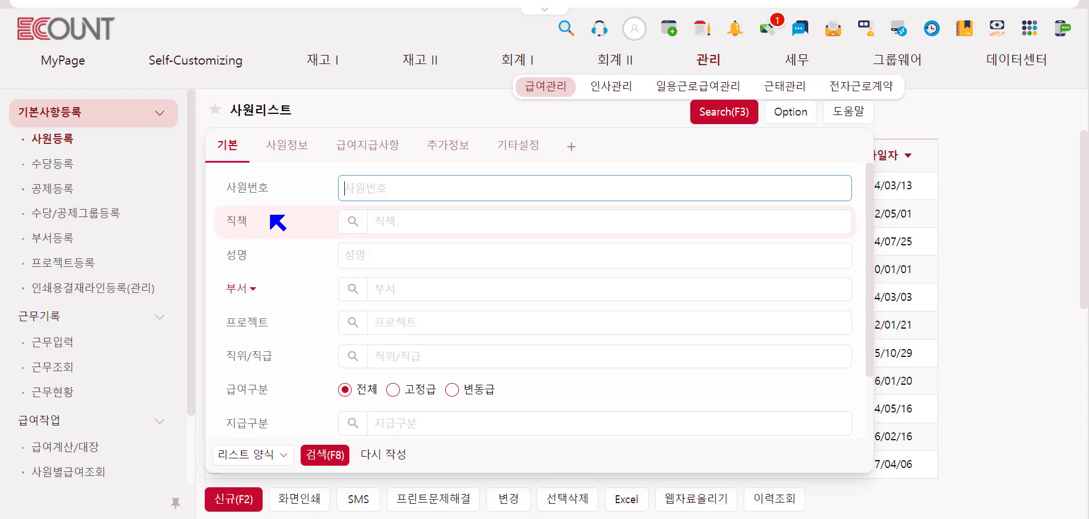
{"action": "left_click", "coordinate": [720, 114]}
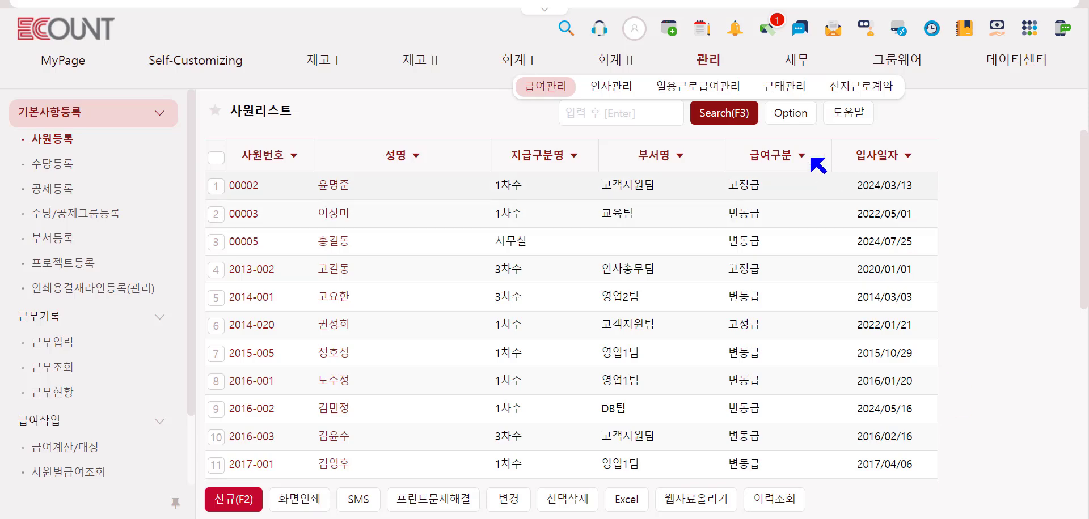
- Create a new employee list form named 급여지급사항확인용, copied from the **사원리스트** form
{"action": "left_click", "coordinate": [790, 113]}
{"action": "mouse_move", "coordinate": [775, 174]}
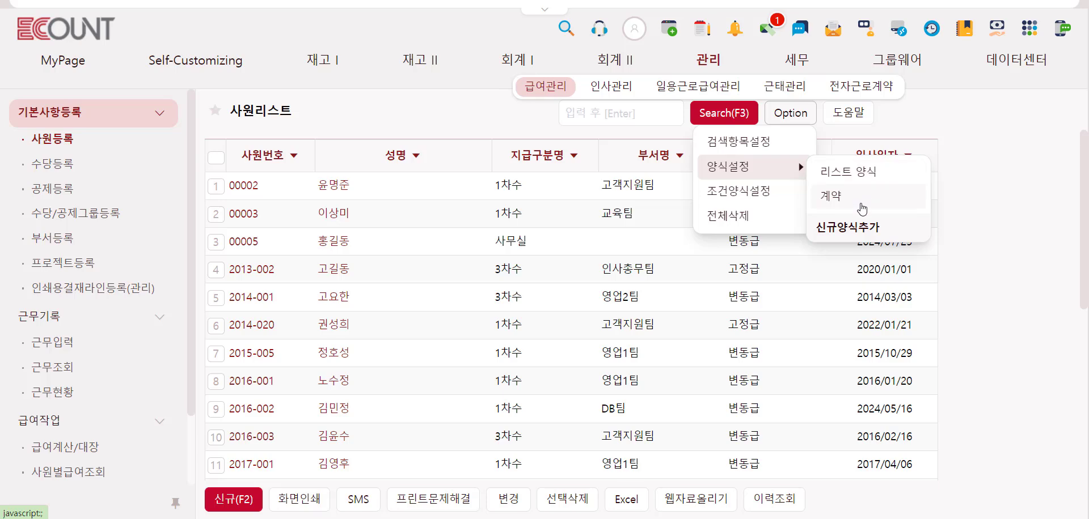
{"action": "left_click", "coordinate": [859, 231]}
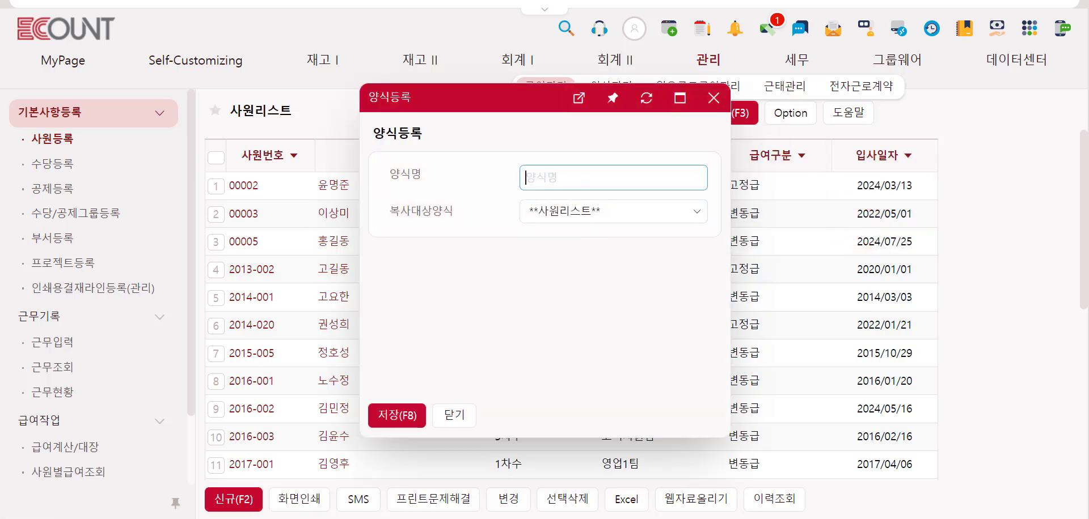
{"action": "type", "text": "급여지급사항확인용"}
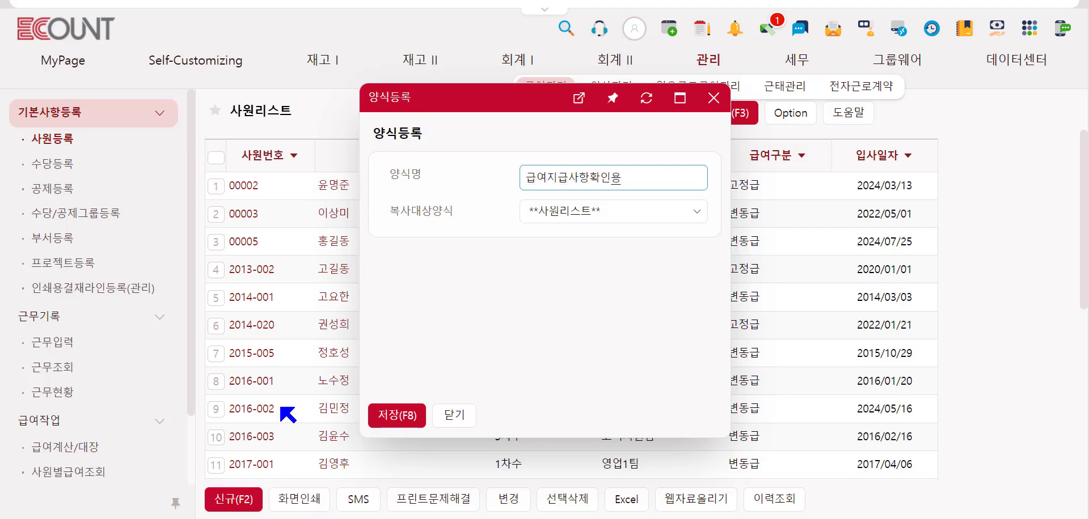
{"action": "left_click", "coordinate": [391, 420]}
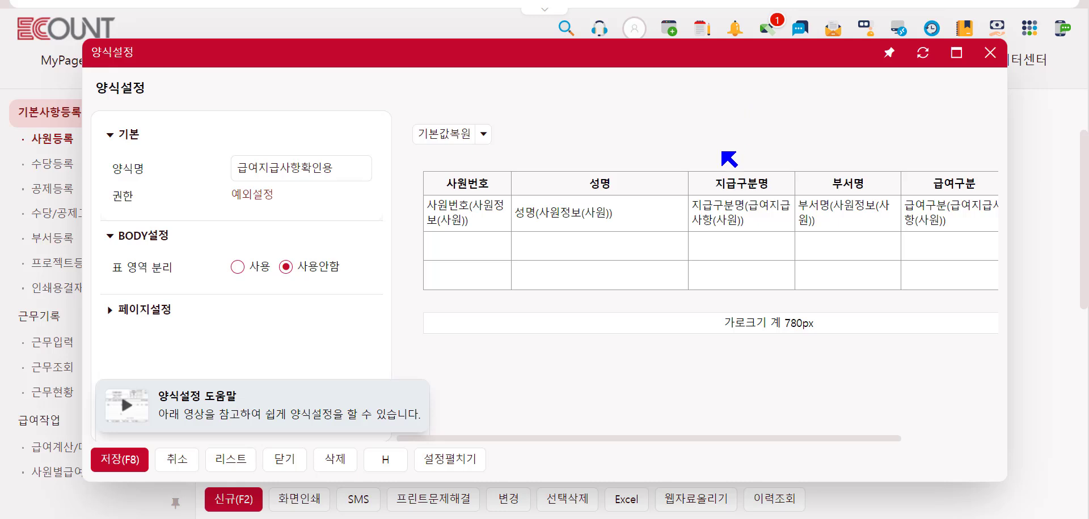
- Add the 생년월일 item from 사원정보(사원) as a column after 성명 in the form
{"action": "left_click", "coordinate": [668, 187]}
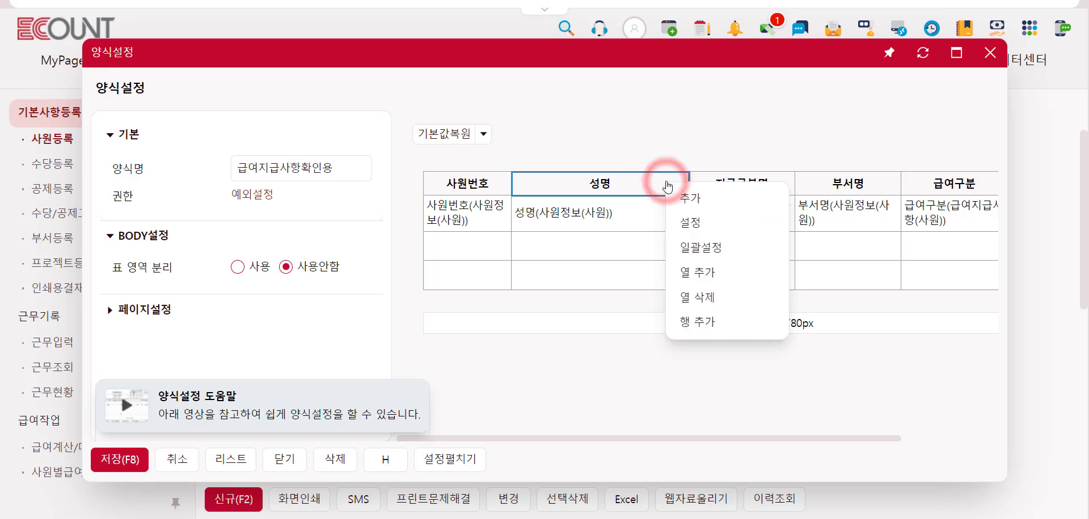
{"action": "left_click", "coordinate": [691, 199]}
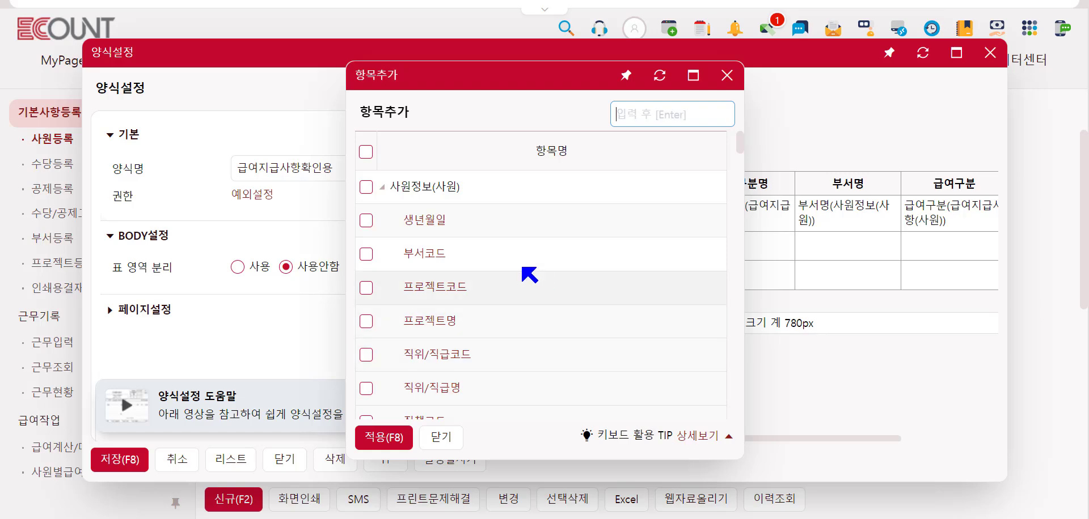
{"action": "double_click", "coordinate": [428, 222]}
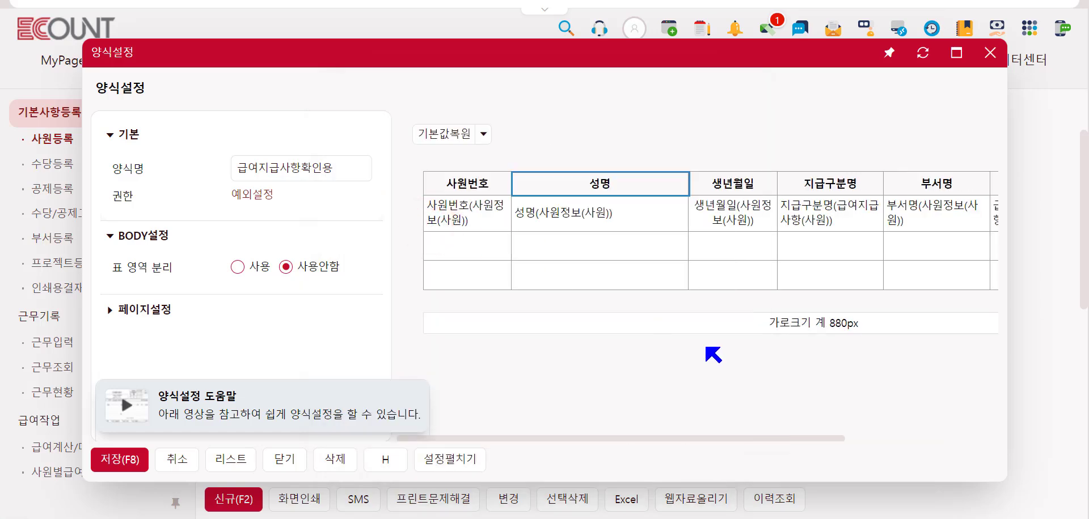
- Move the 생년월일 column in front of 사원번호 and widen the 사원번호 column by about 18 px
{"action": "left_click", "coordinate": [711, 187]}
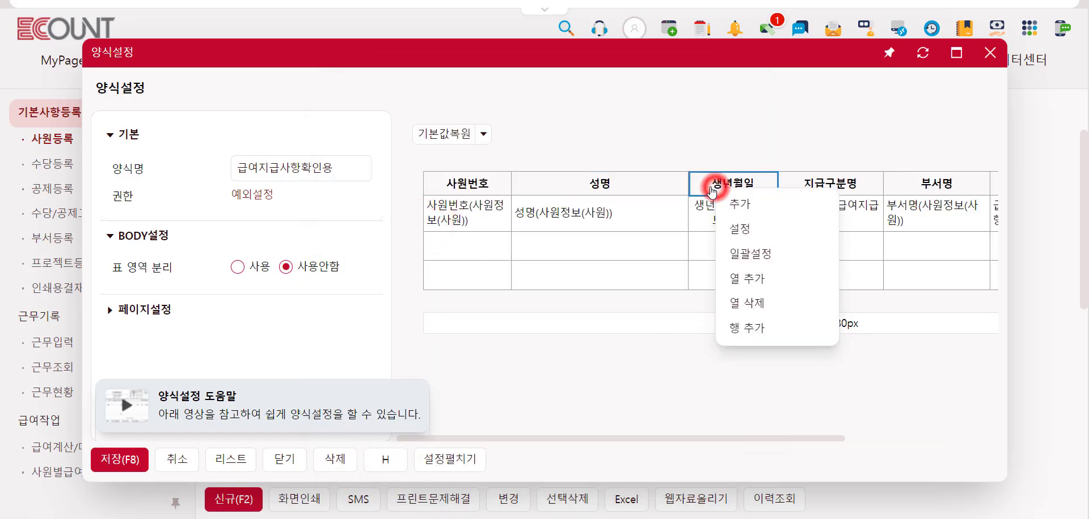
{"action": "left_click_drag", "start_coordinate": [710, 187], "coordinate": [478, 184]}
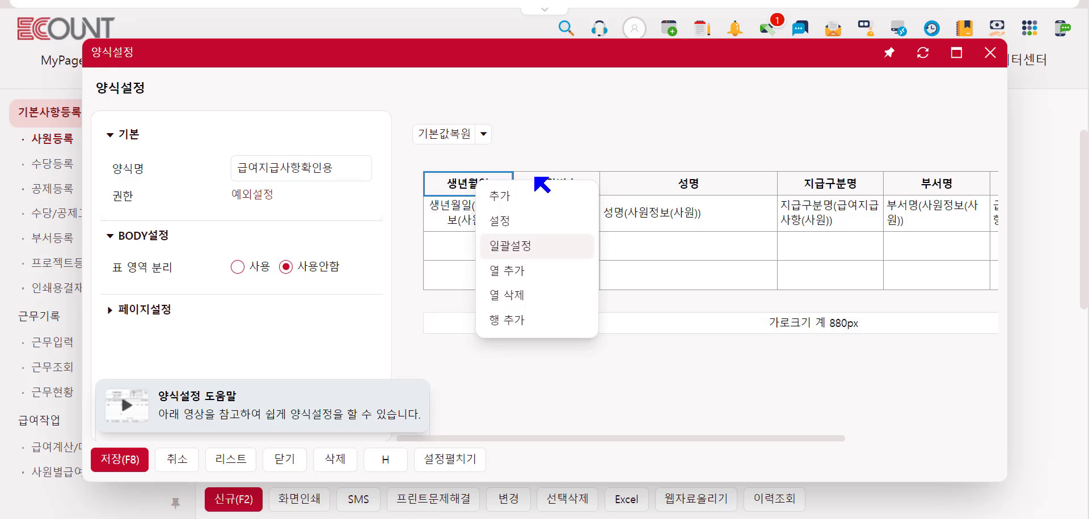
{"action": "left_click", "coordinate": [569, 131]}
{"action": "left_click_drag", "start_coordinate": [595, 184], "coordinate": [617, 193]}
- Look at the display settings of the 성명 column without changing them, and save the 급여지급사항확인용 form
{"action": "right_click", "coordinate": [649, 183]}
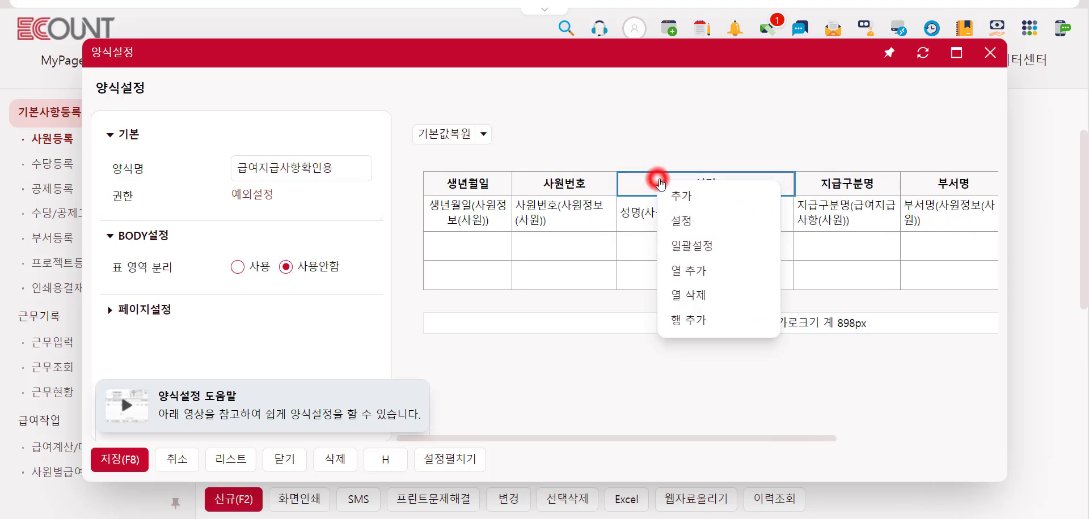
{"action": "left_click", "coordinate": [690, 224]}
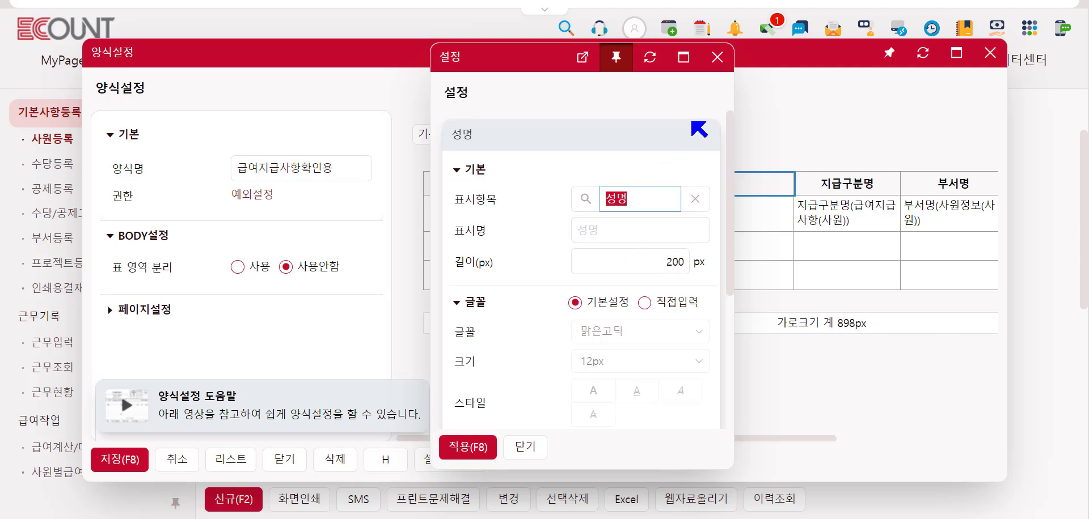
{"action": "left_click", "coordinate": [716, 57]}
{"action": "left_click", "coordinate": [124, 460]}
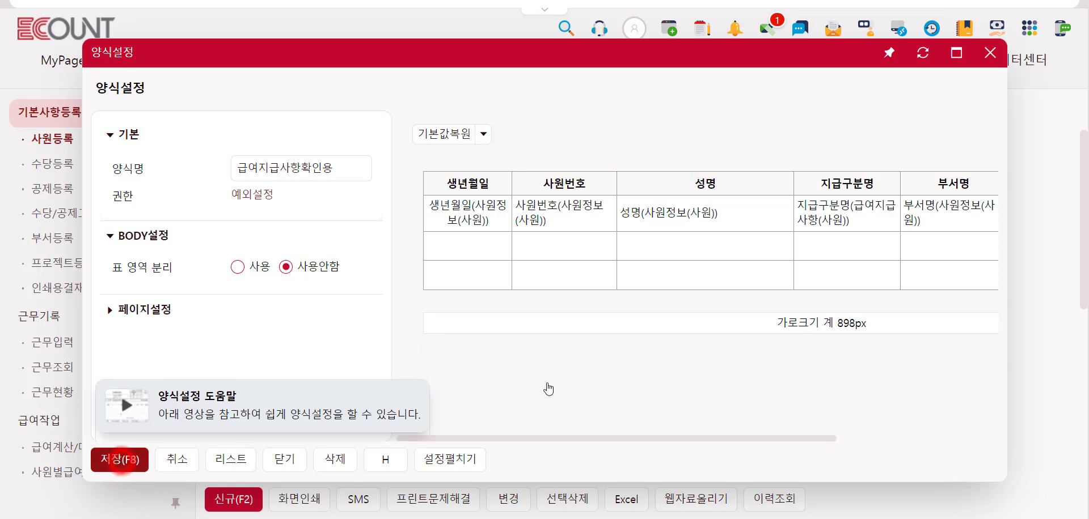